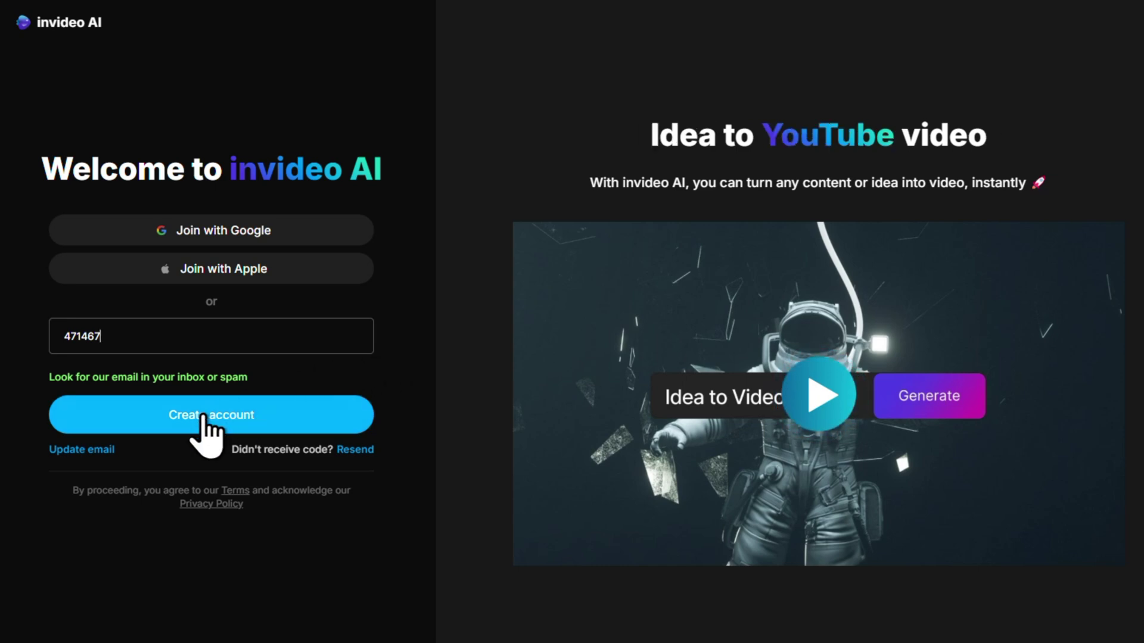
# Create the account, enter the user's first name, and continue with the suggested workspace name
pyautogui.click(272, 413)
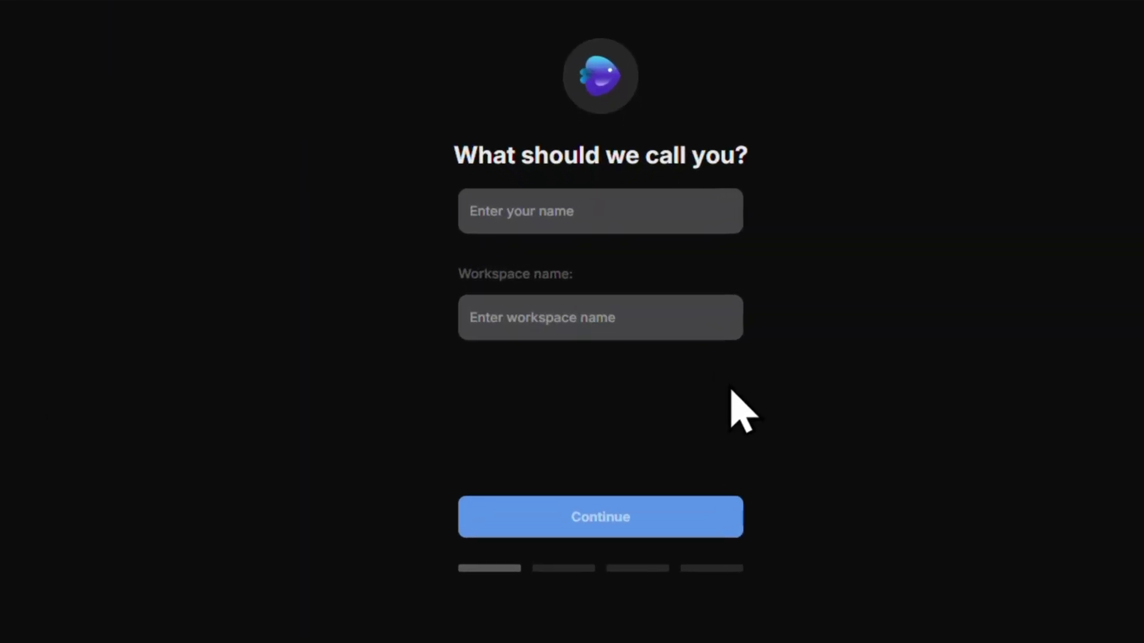
pyautogui.click(697, 213)
pyautogui.write('Simon')
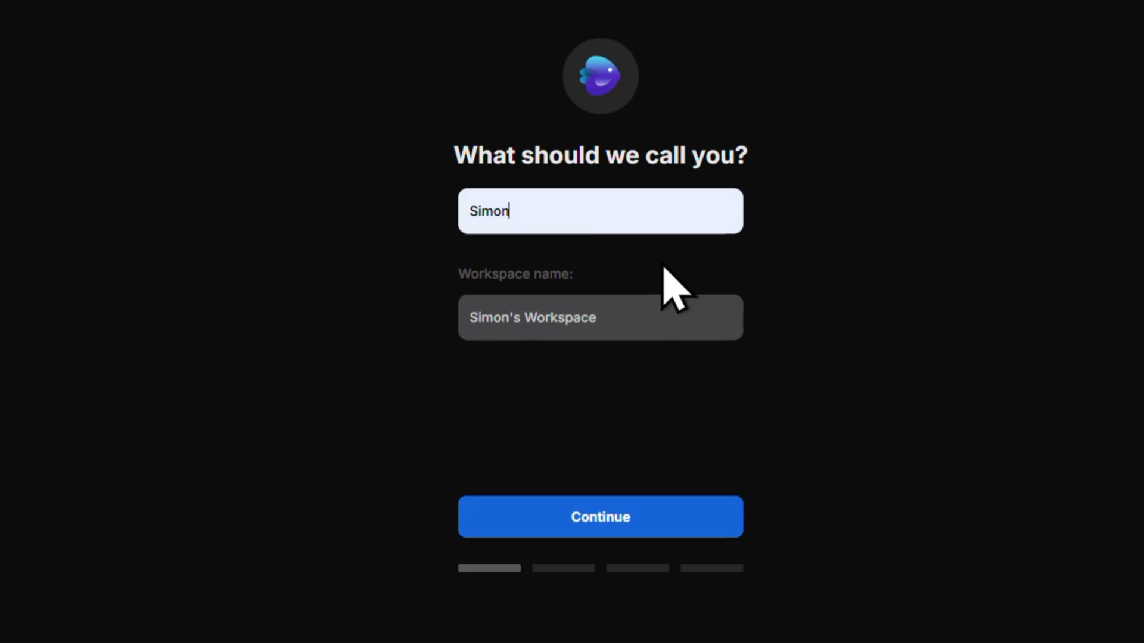
pyautogui.click(617, 516)
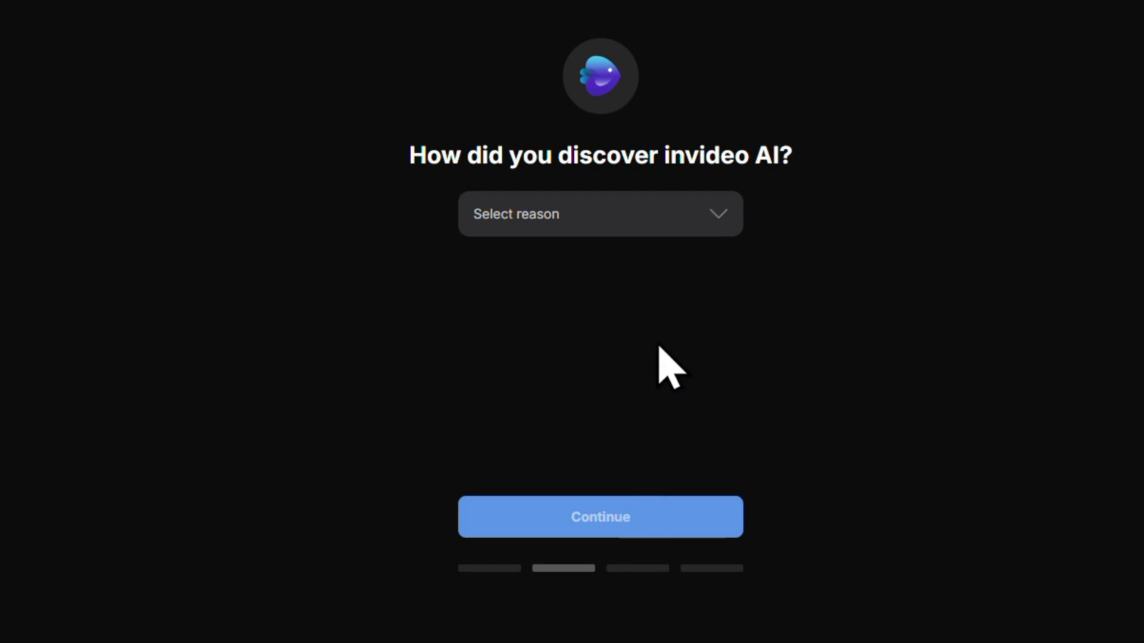
# Answer the onboarding questions with YouTube as the discovery source and Content creation as the intended use
pyautogui.click(666, 226)
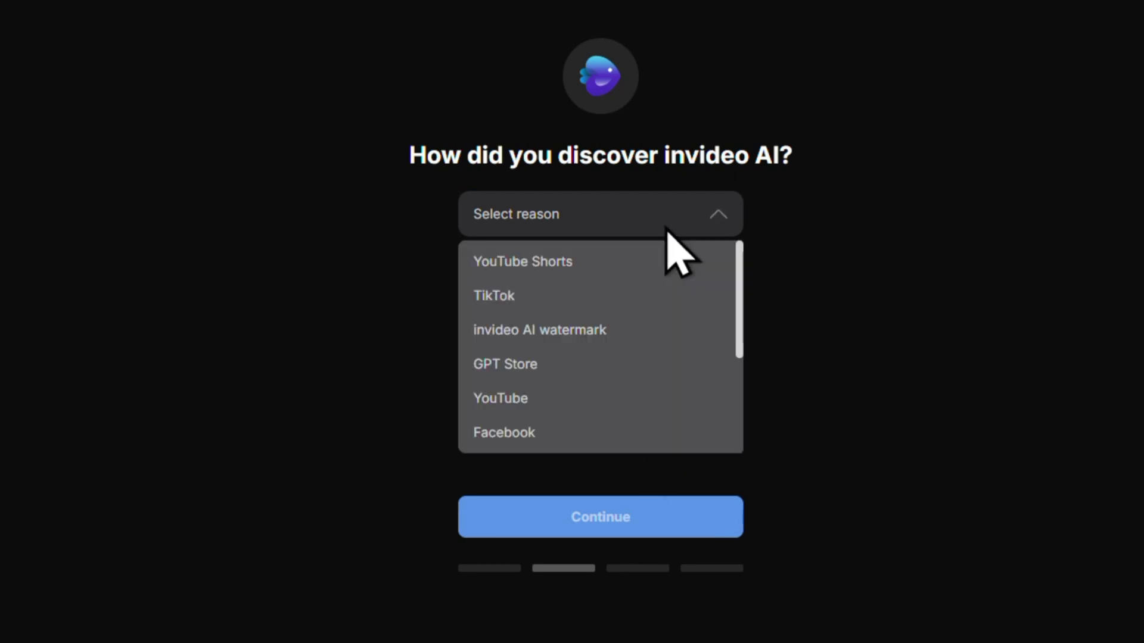
pyautogui.click(581, 399)
pyautogui.click(633, 517)
pyautogui.click(421, 352)
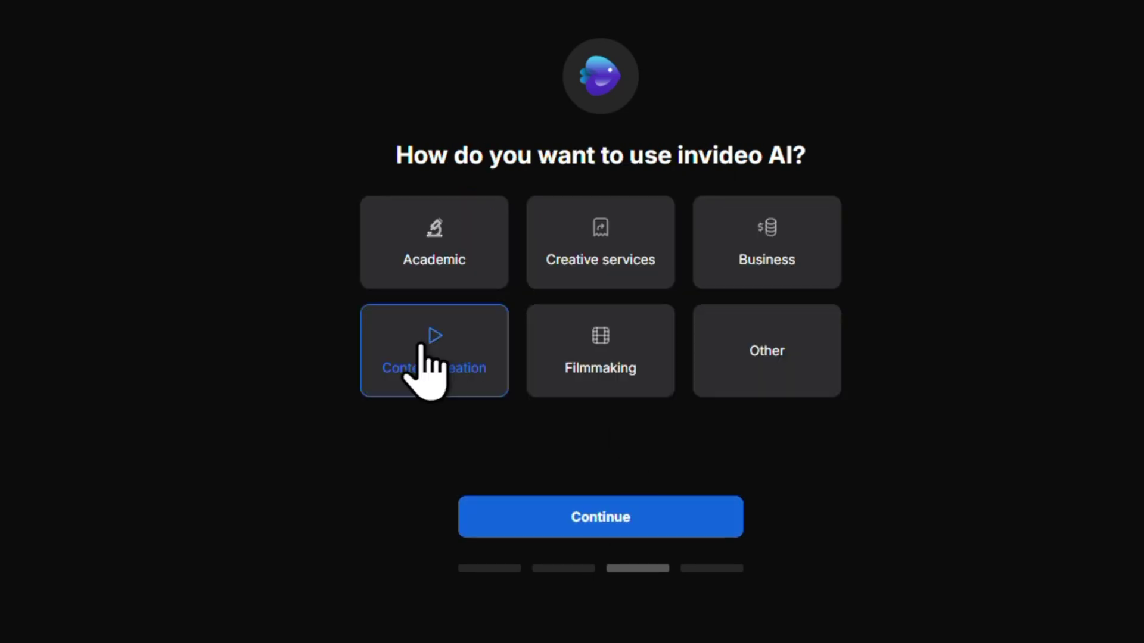
pyautogui.click(603, 514)
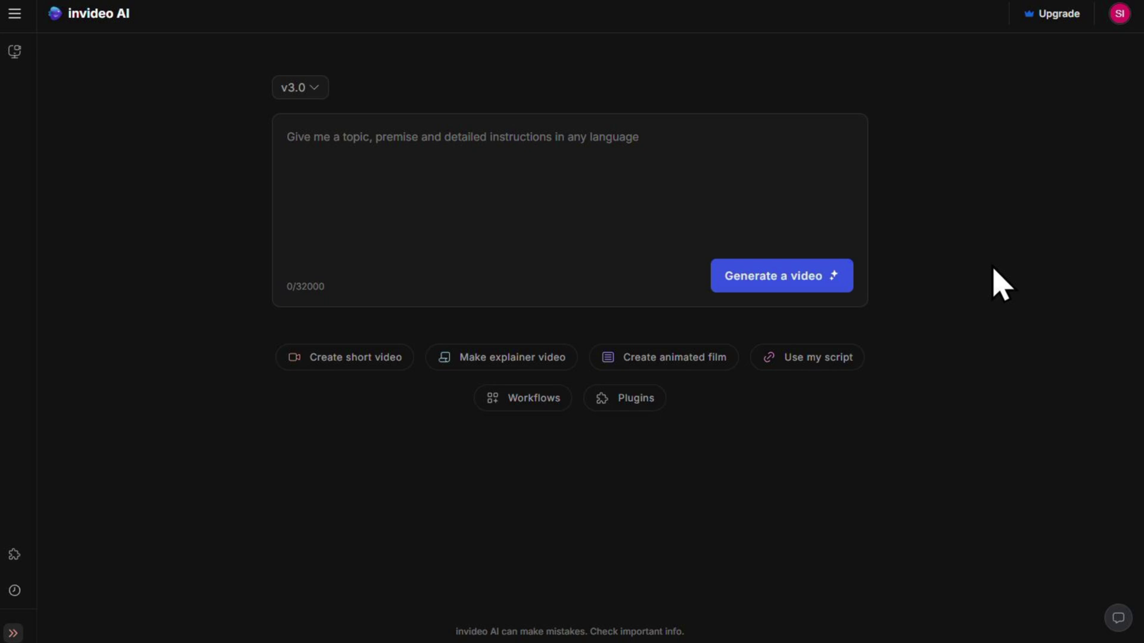
# Open the upgrade plans and choose the Plus plan with yearly billing
pyautogui.click(1040, 38)
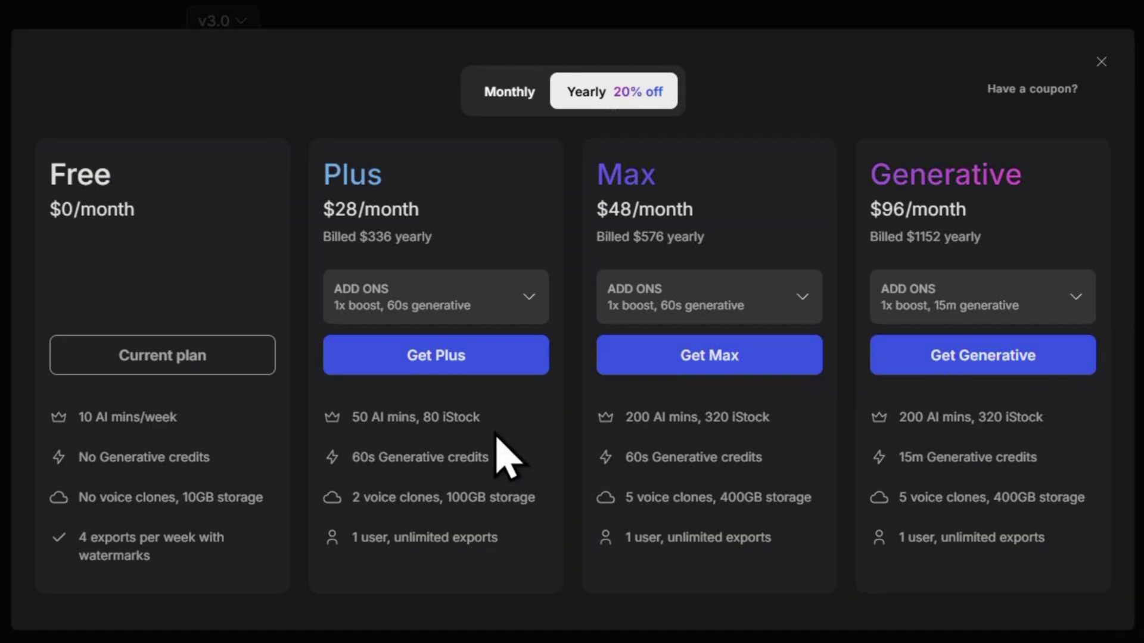
pyautogui.click(470, 355)
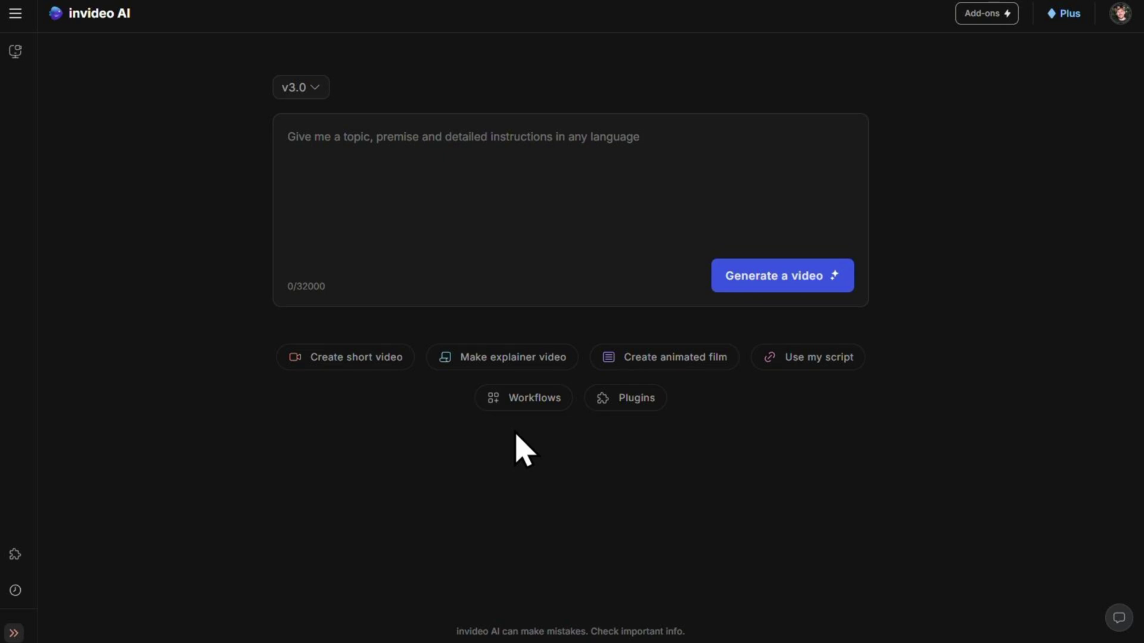
# Start adding a new voice in the Voices plugin and upload Recording.m4a as the voice sample
pyautogui.click(17, 24)
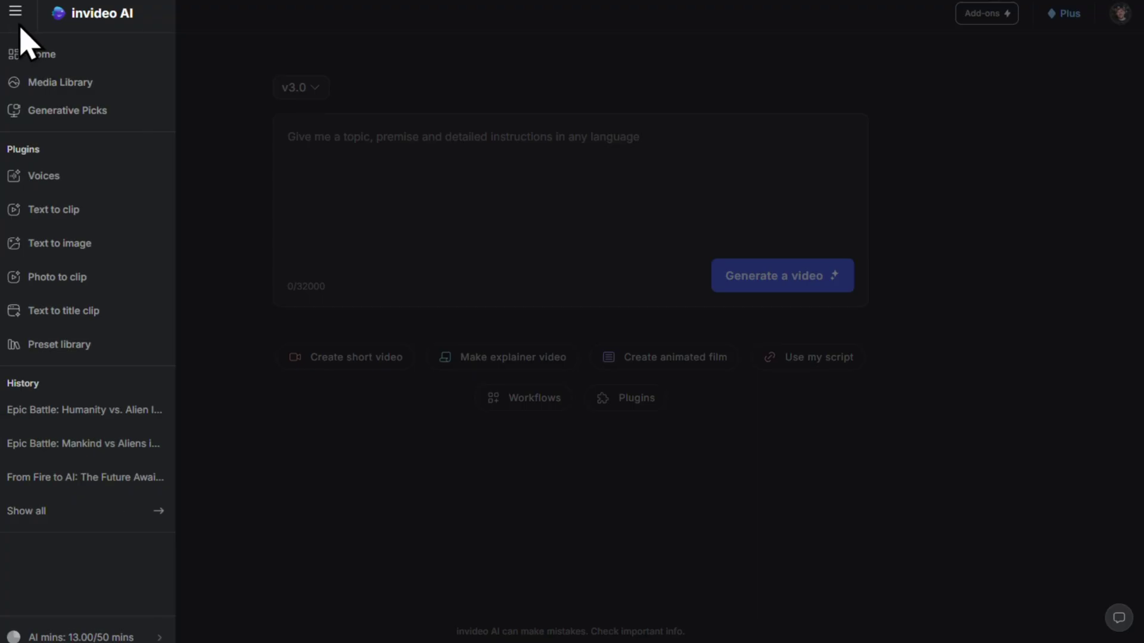
pyautogui.click(46, 177)
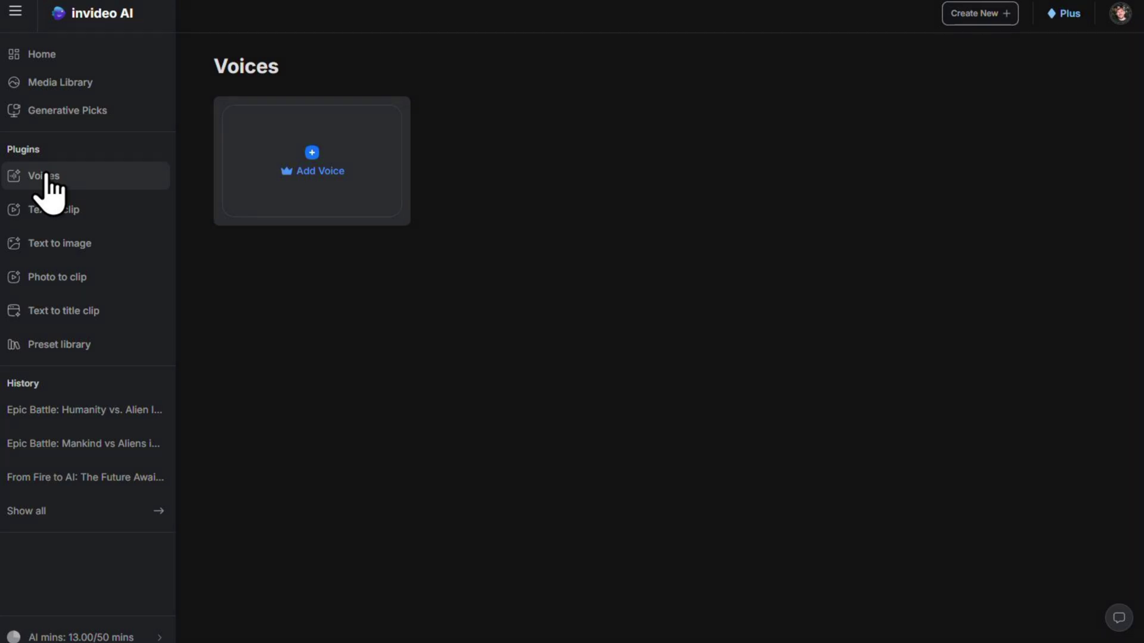
pyautogui.click(305, 165)
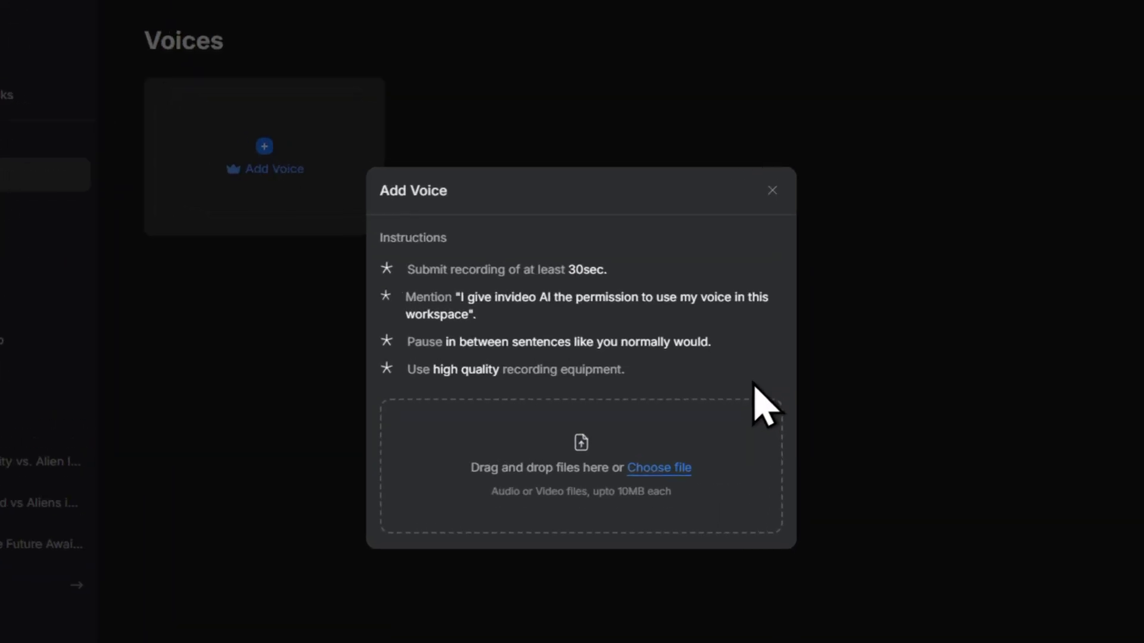
pyautogui.click(685, 485)
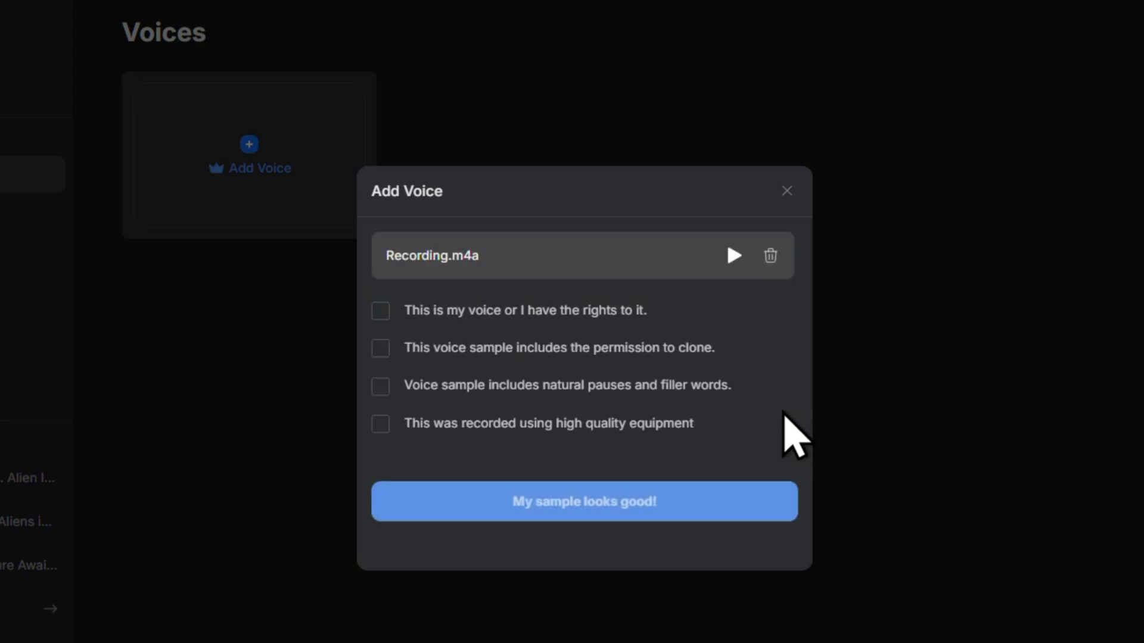
# Confirm the four statements on voice rights, cloning permission, natural pauses and recording quality, and submit the sample to create the voice
pyautogui.click(380, 311)
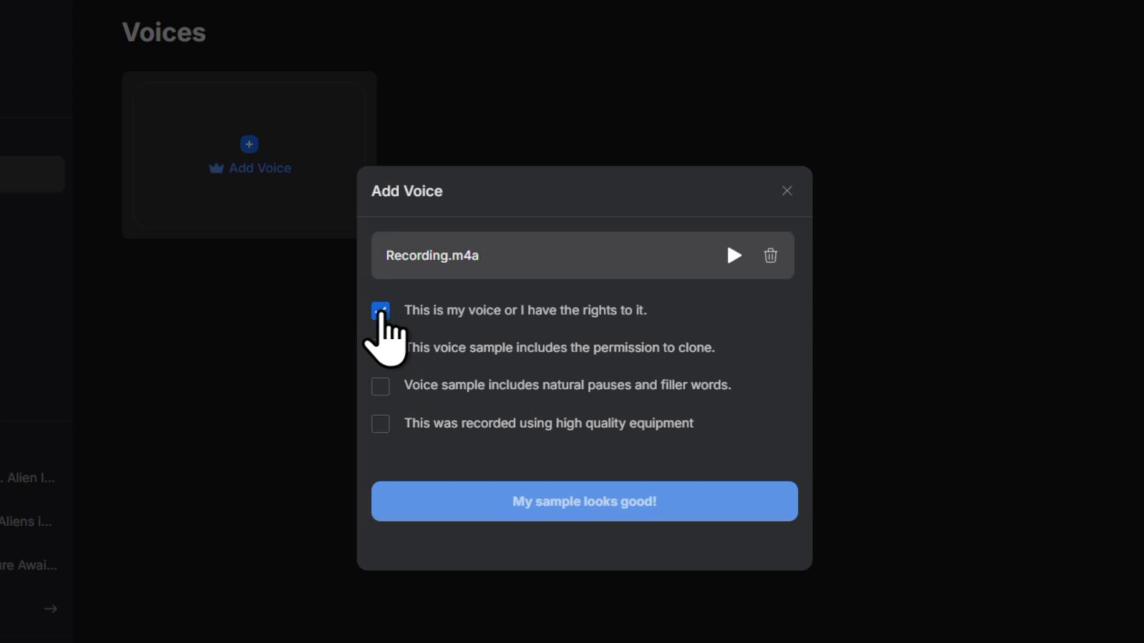
pyautogui.click(380, 349)
pyautogui.click(380, 386)
pyautogui.click(380, 425)
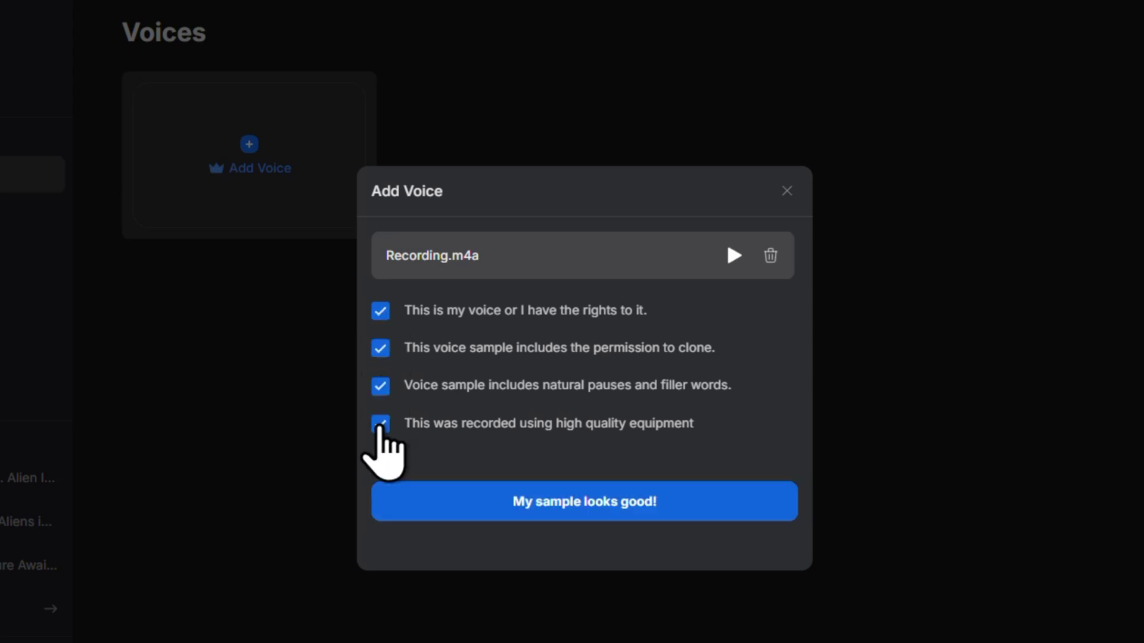
pyautogui.click(608, 504)
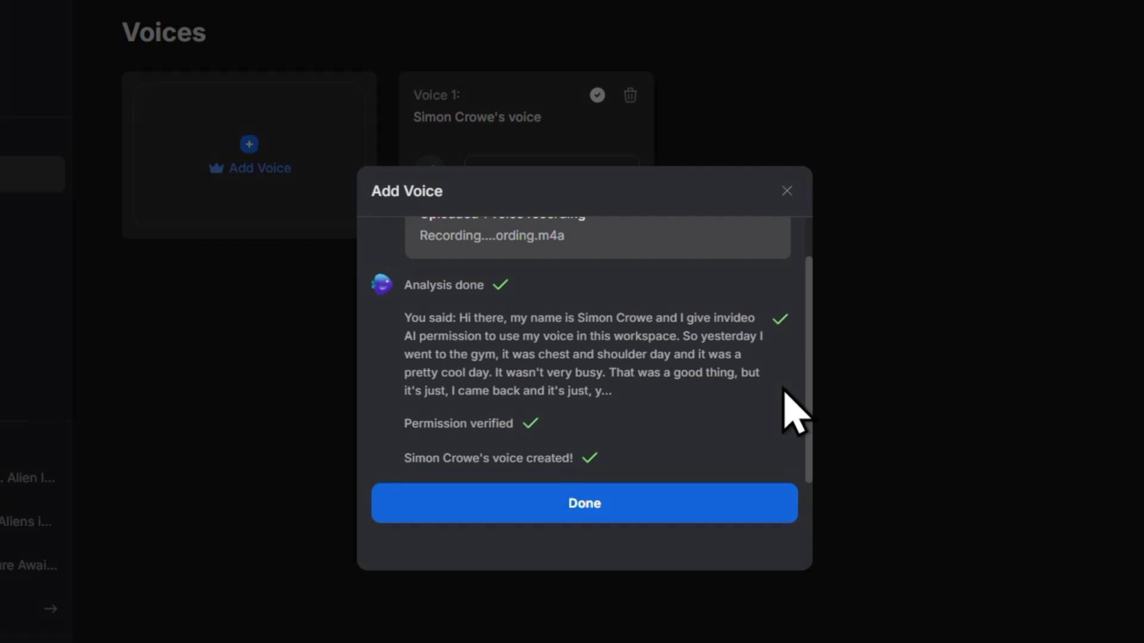
pyautogui.click(570, 503)
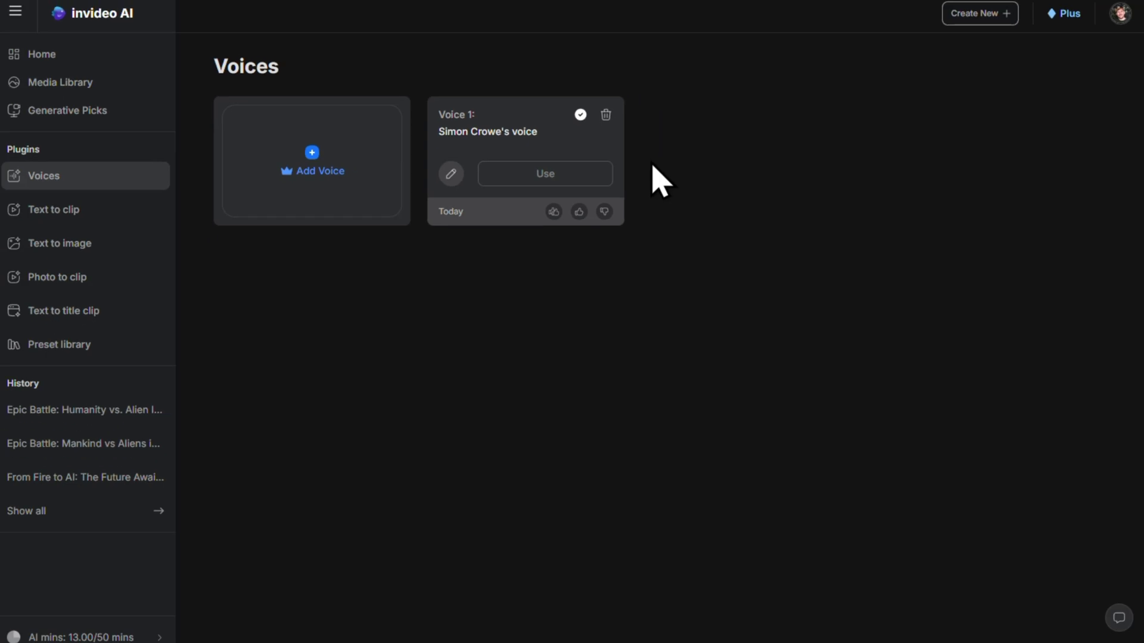
# Return to the home page and select v3.0 as the video generation model
pyautogui.click(115, 16)
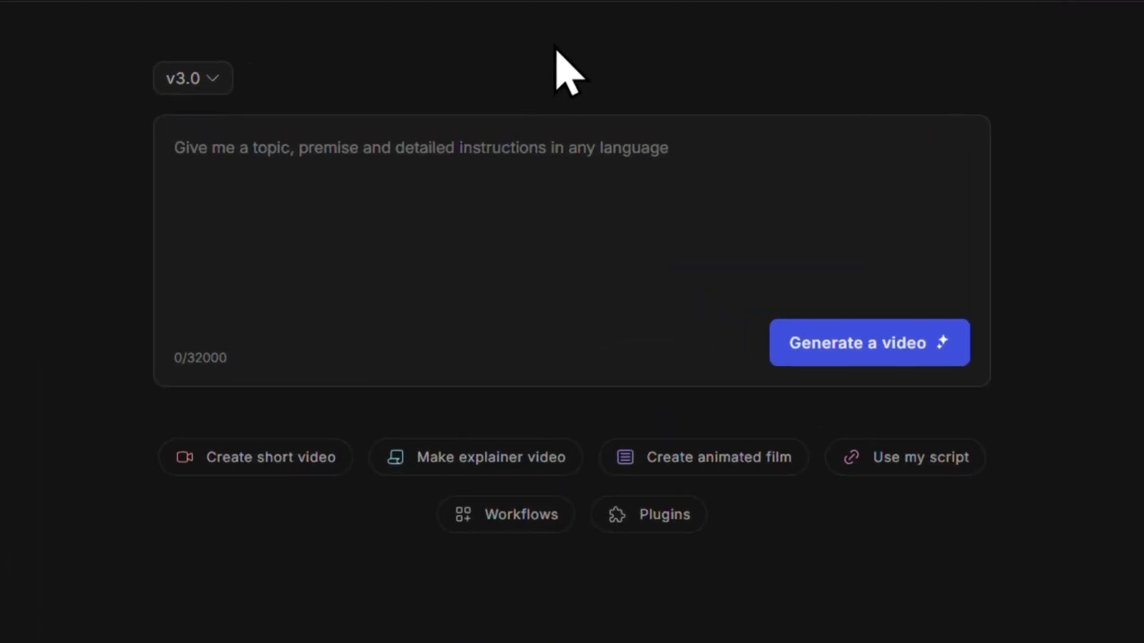
pyautogui.click(197, 76)
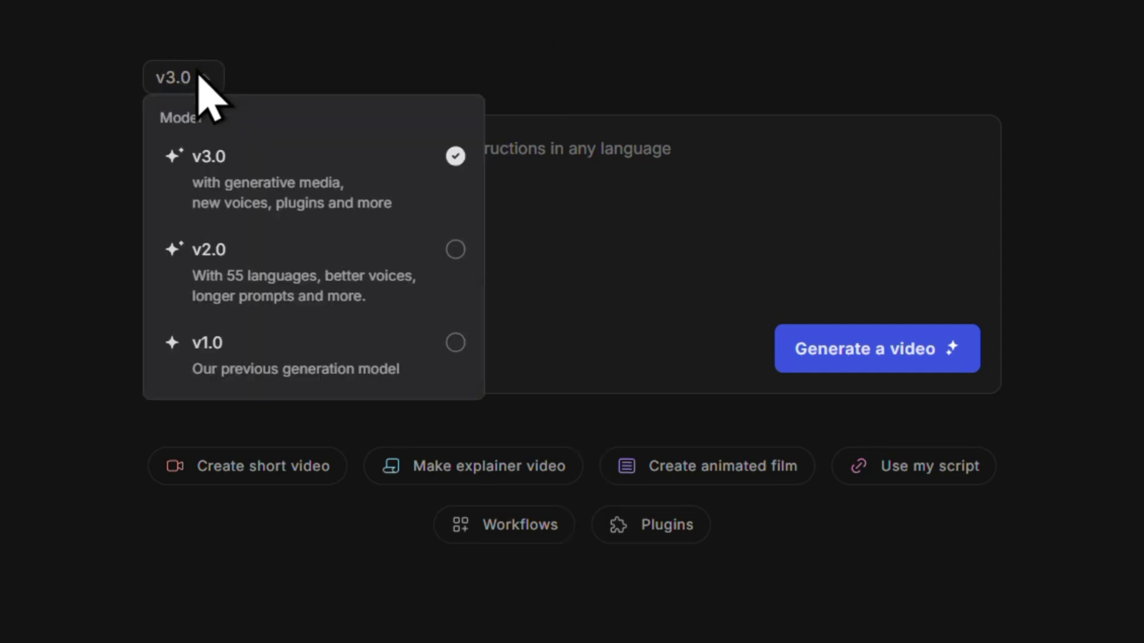
pyautogui.click(308, 192)
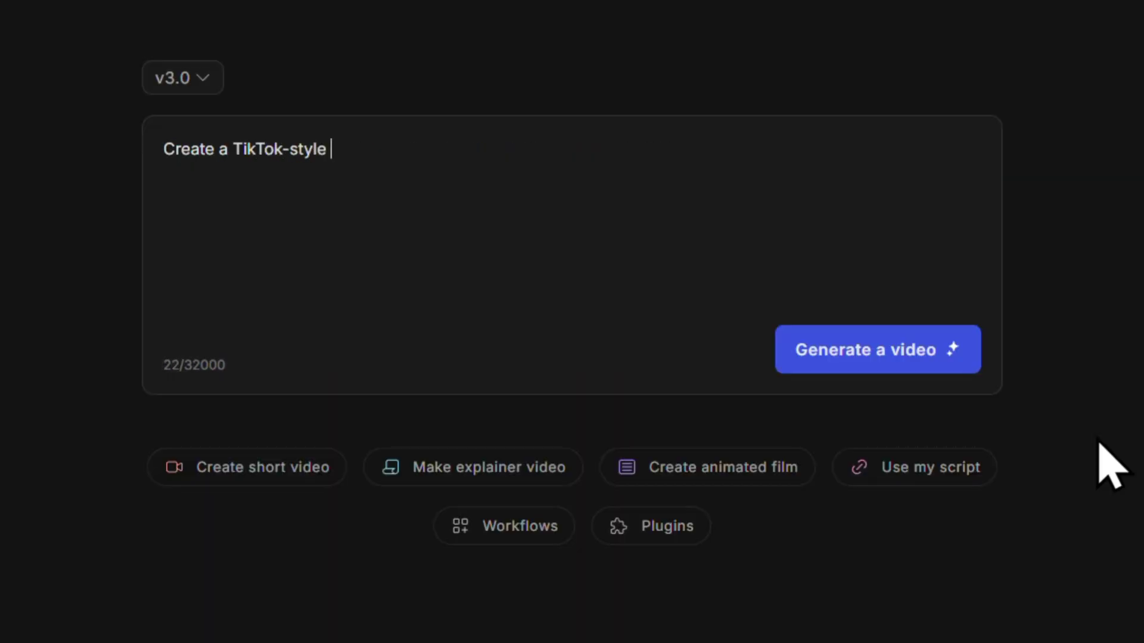
# Draft a prompt for a practical, motivating TikTok-style beginner workout video with a fast-paced soundtrack and Latin American Spanish voiceover, and clear it
pyautogui.write('video showcasing a workout routine for ')
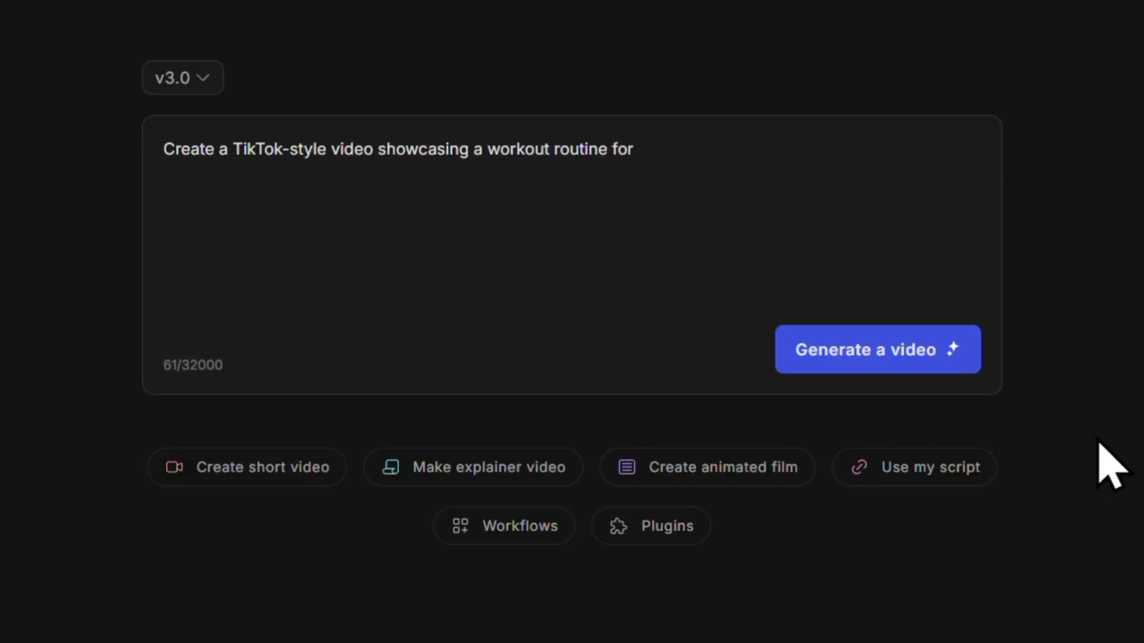
pyautogui.write('beginners. Focus on being ')
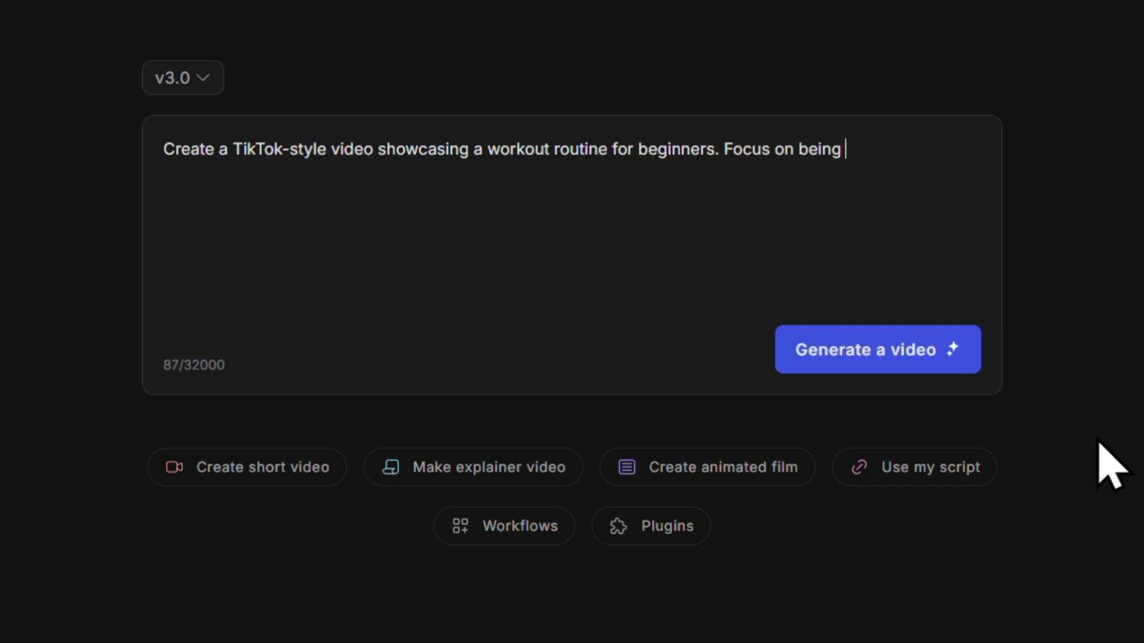
pyautogui.write('practical and motivating. Use')
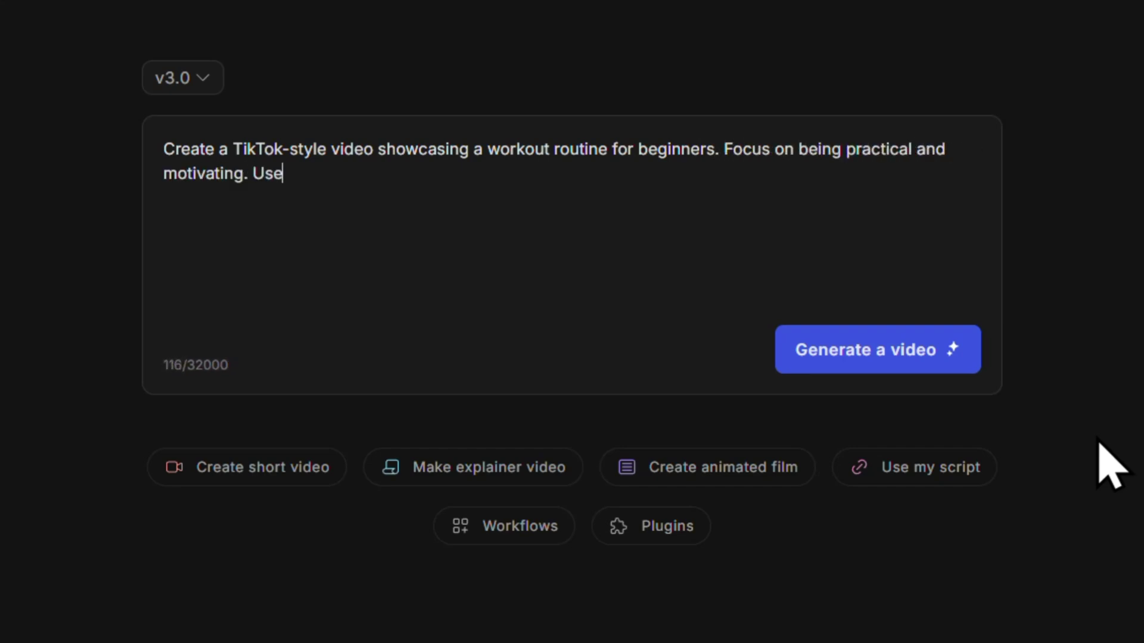
pyautogui.write(' a fast-paced soundtrack and a')
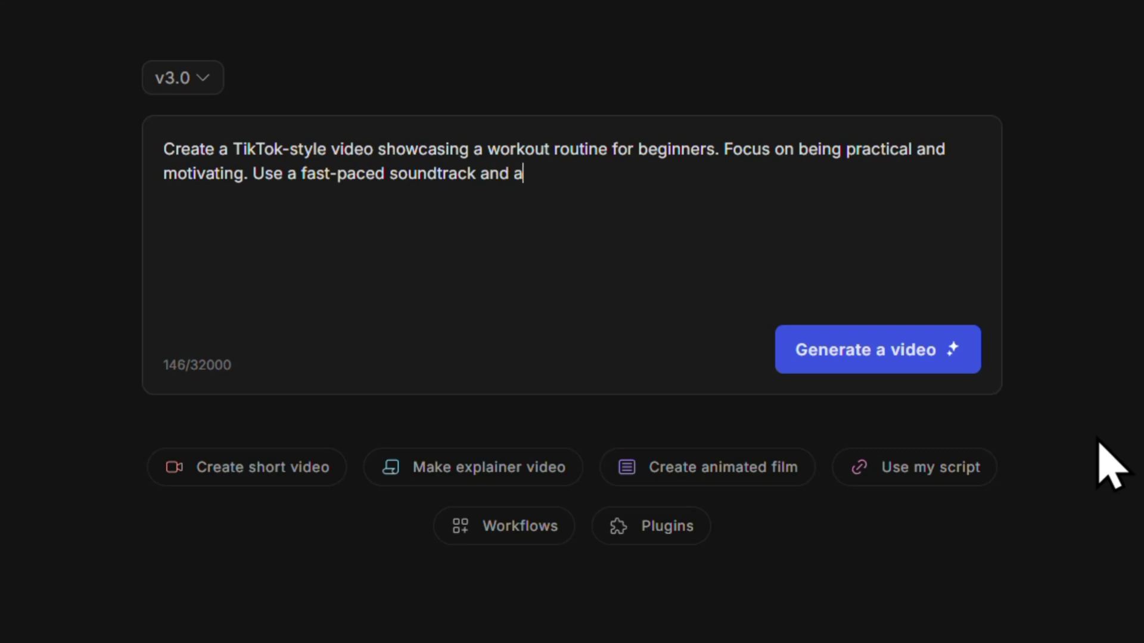
pyautogui.write(' Latin American Spanish voiceover.')
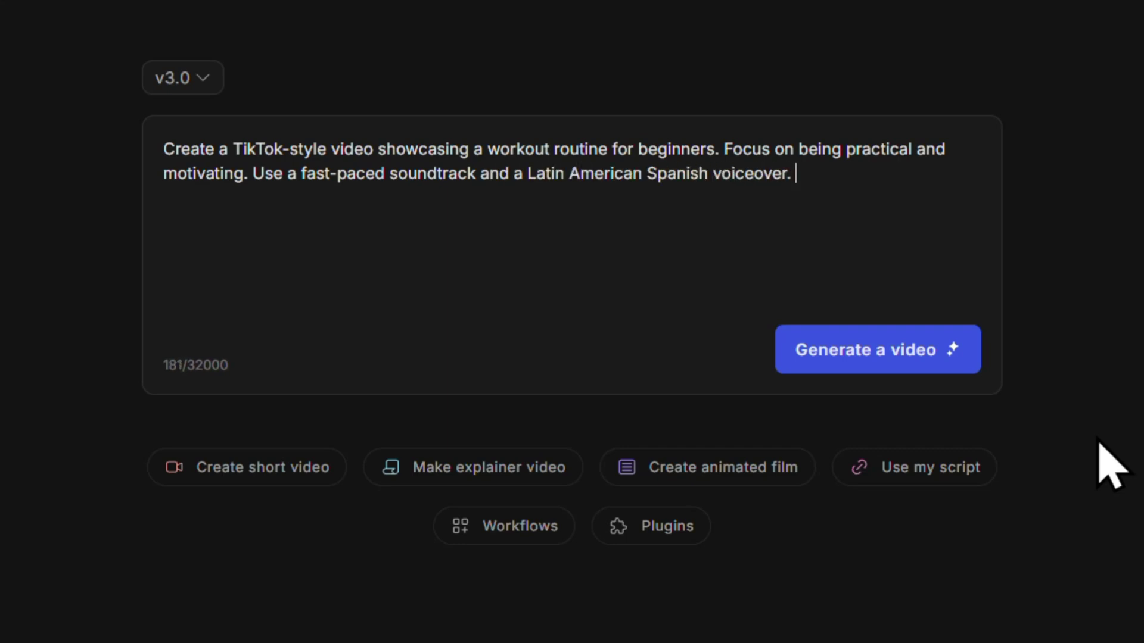
pyautogui.hotkey('ctrl', 'a')
pyautogui.press('BackSpace')
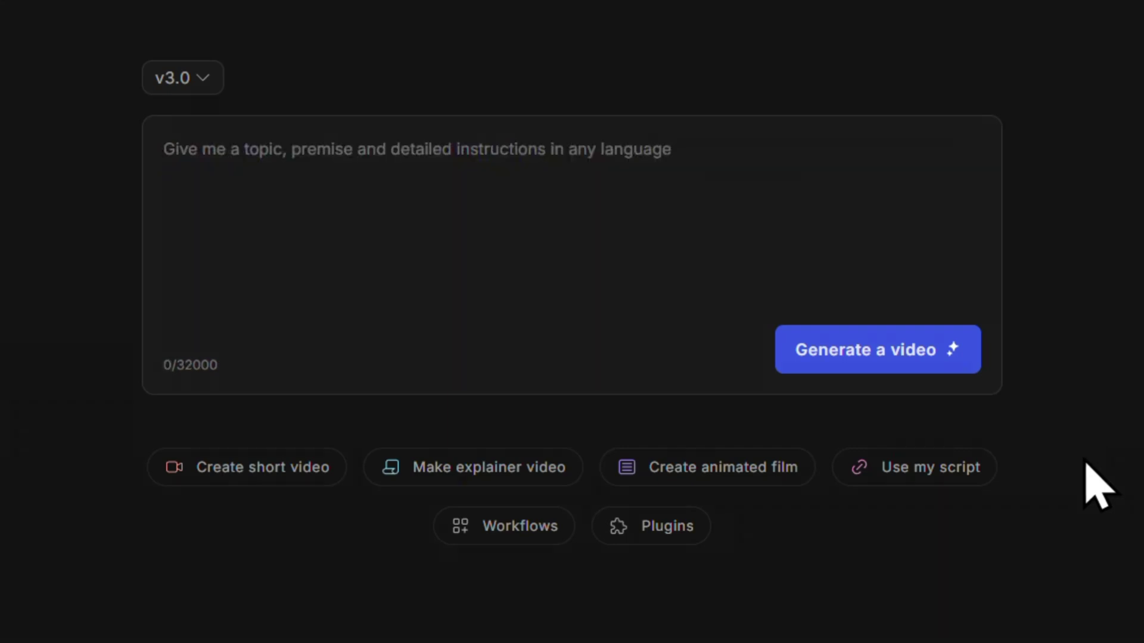
# Draft a prompt for a YouTube short explainer on growing a YouTube channel, with an American accent voiceover and calm coffee shop background music
pyautogui.write('Create a YouTube short explainer vide')
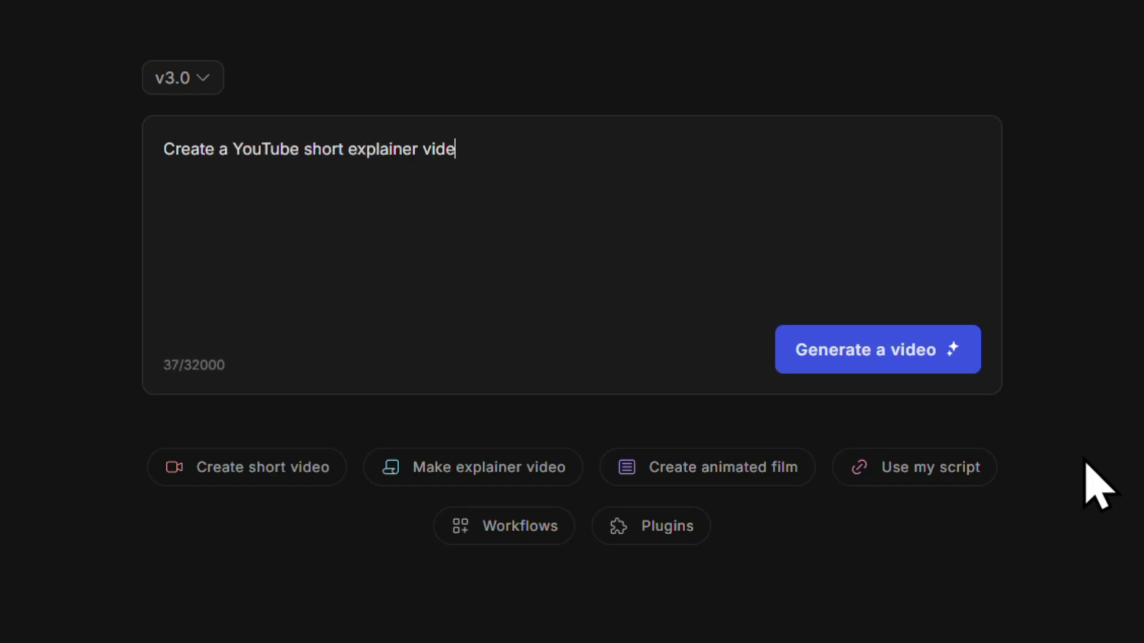
pyautogui.write('o on how to grow a YouTube cha')
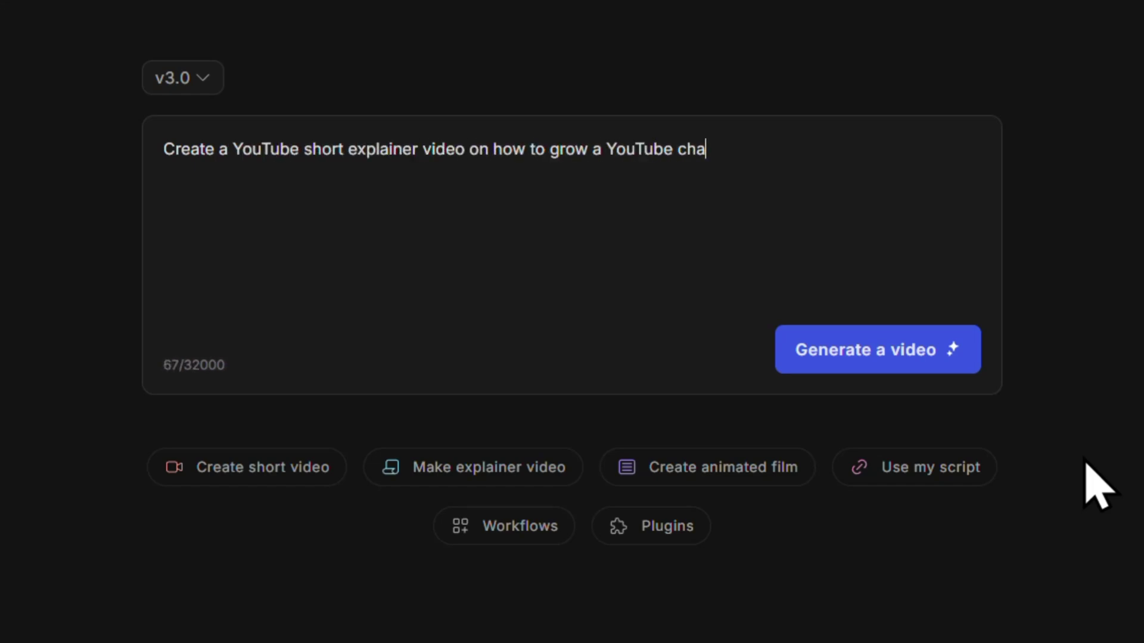
pyautogui.write('nnel. The goal is to inform ')
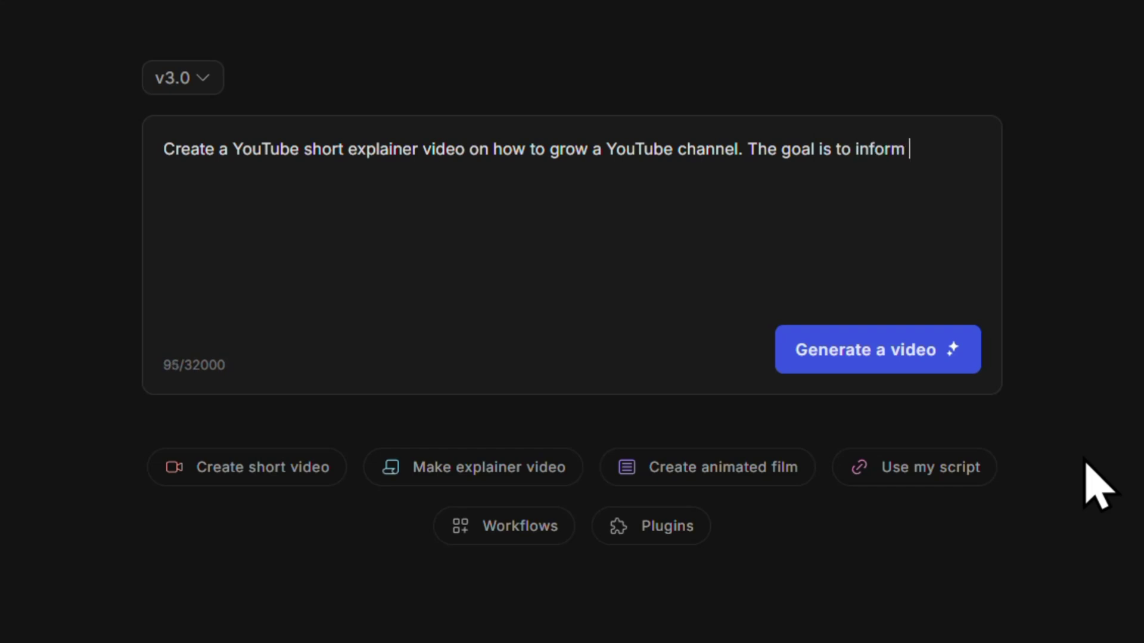
pyautogui.write('and inspire, with a clear and')
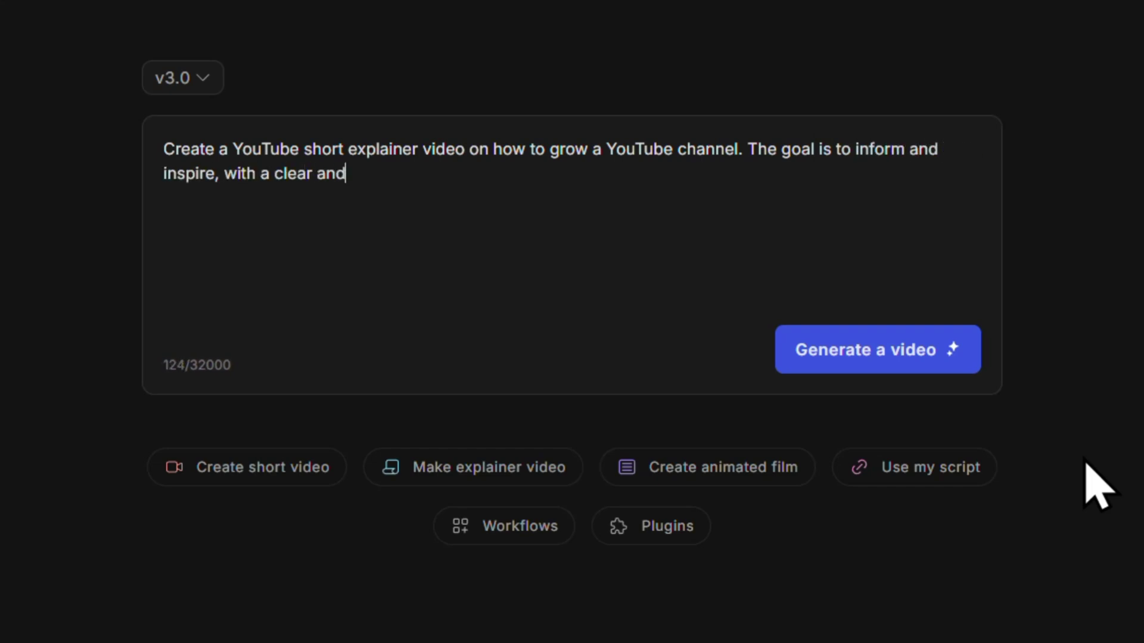
pyautogui.write(' actionable tone. Use an American a')
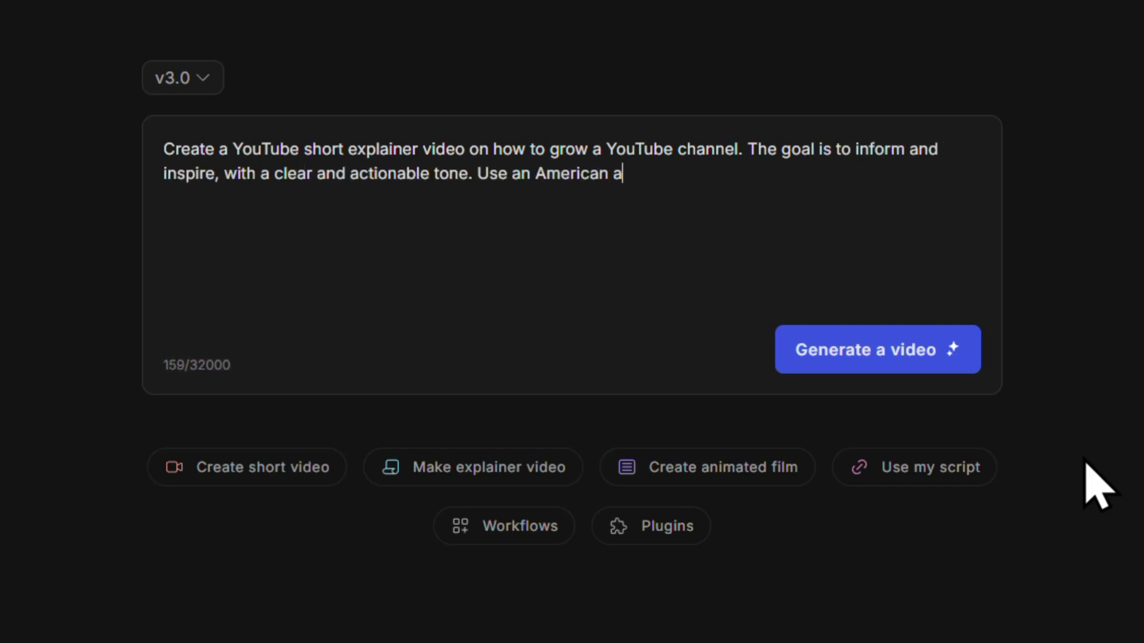
pyautogui.write('ccent voiceover and calm background music')
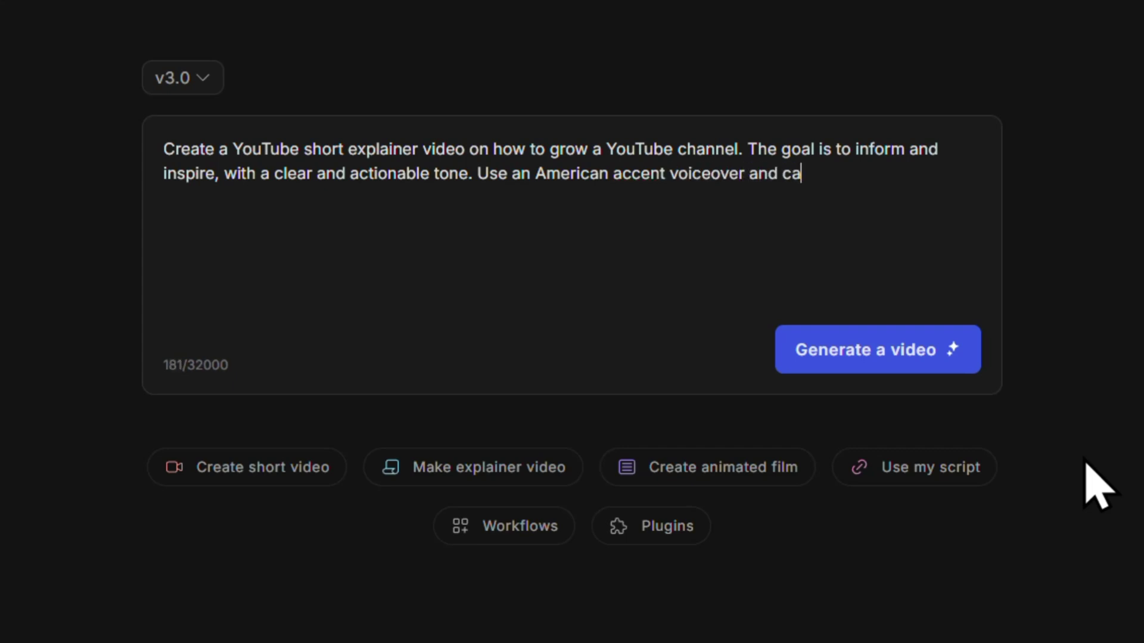
pyautogui.write(' that gives coffee shop vibes.')
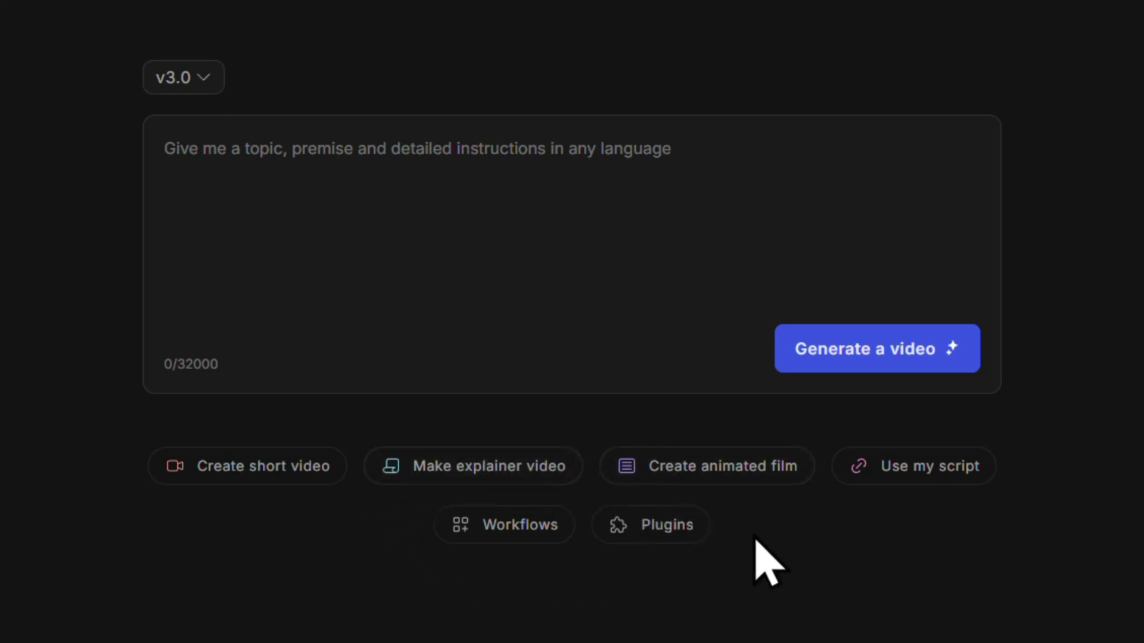
# Look over the settings offered by the Create short video workflow and close it
pyautogui.click(283, 471)
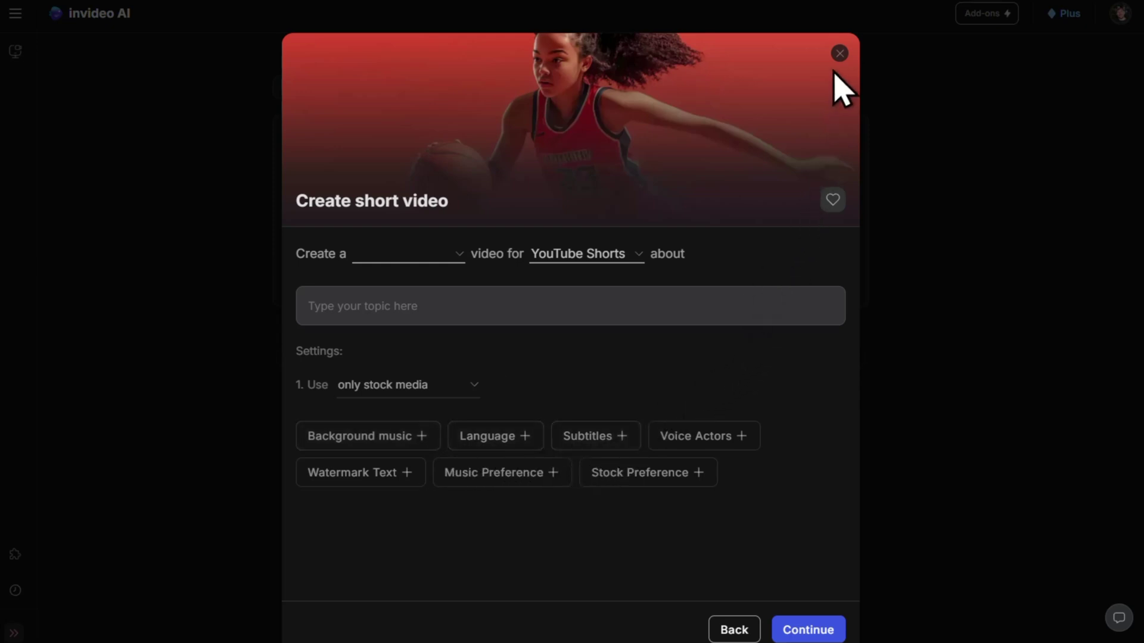
pyautogui.click(840, 53)
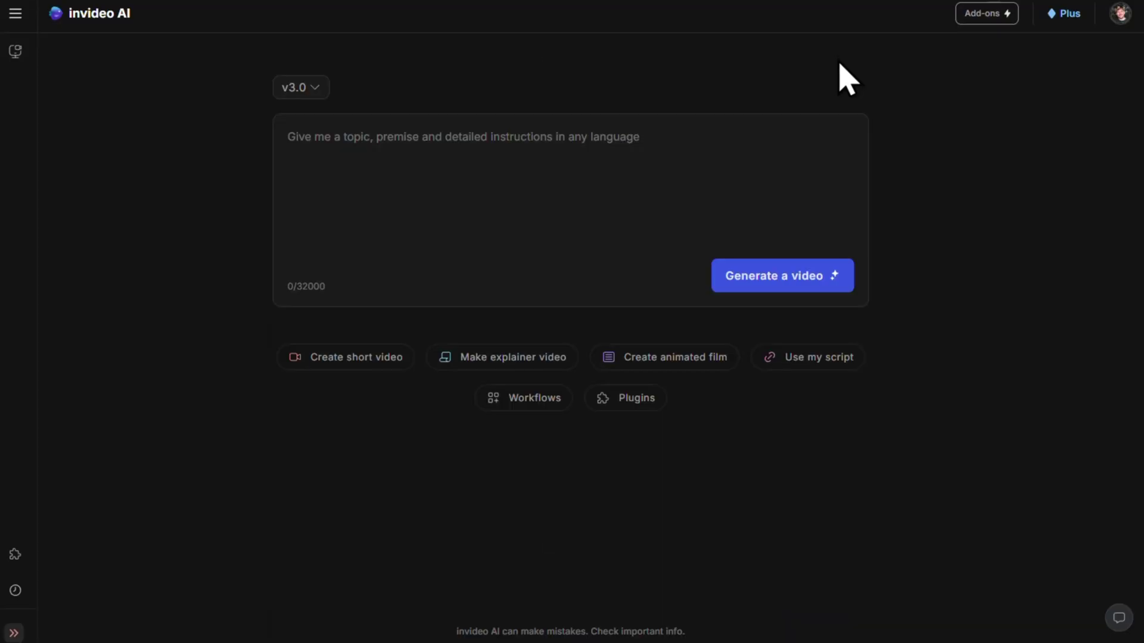
# Look over the Use my script workflow settings and browse the Workflows gallery from the top picks to the generative films
pyautogui.click(816, 360)
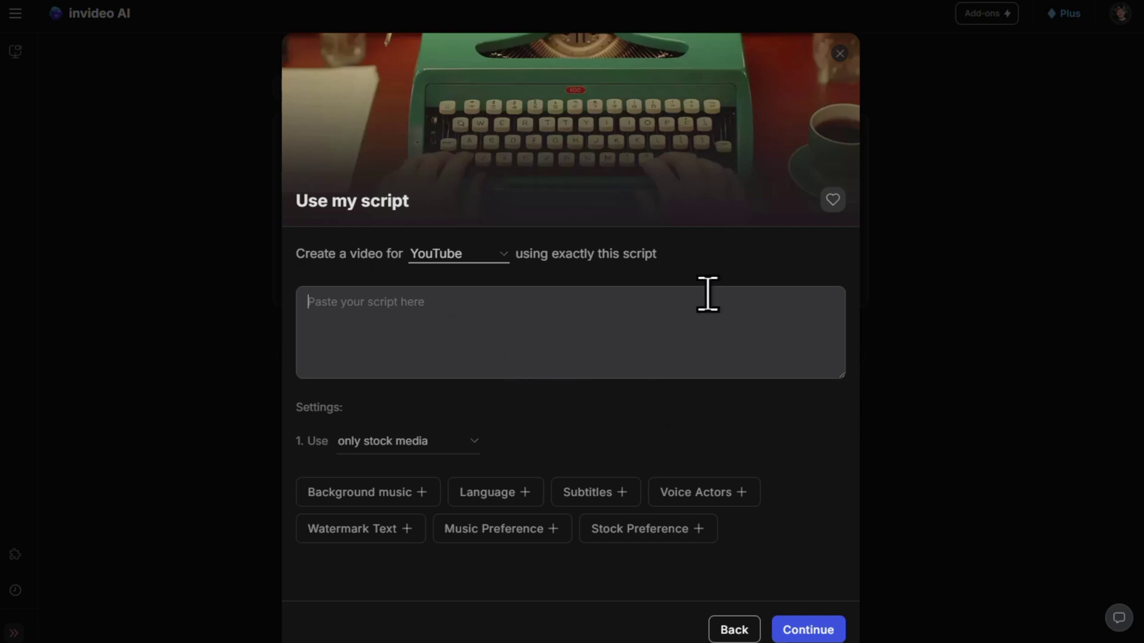
pyautogui.click(840, 53)
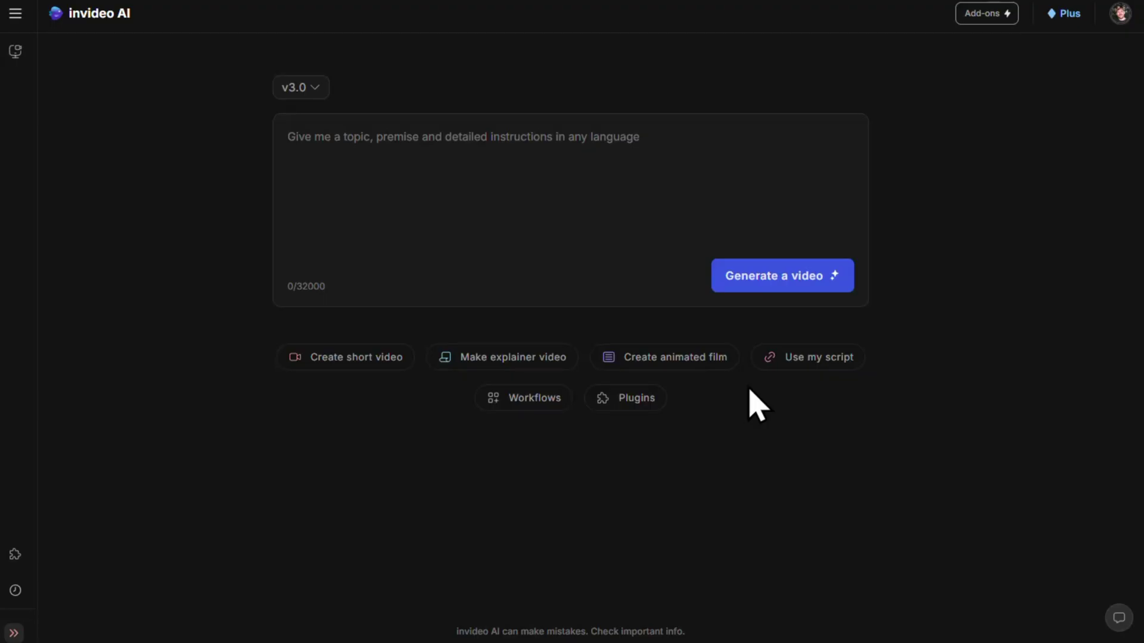
pyautogui.click(516, 404)
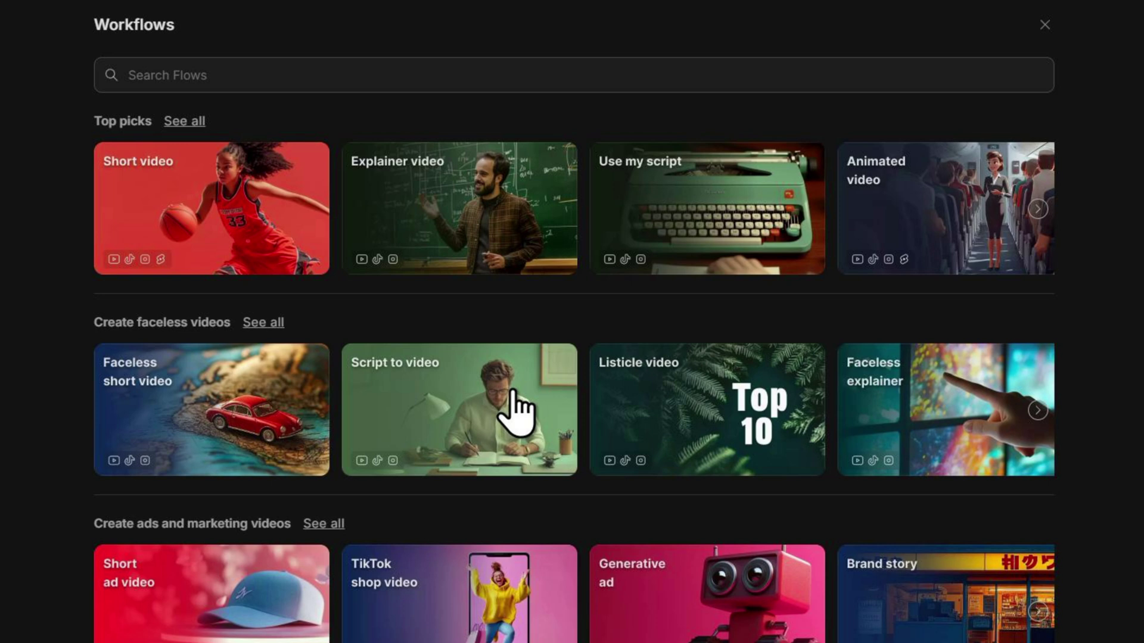
pyautogui.scroll(-2, 516, 411)
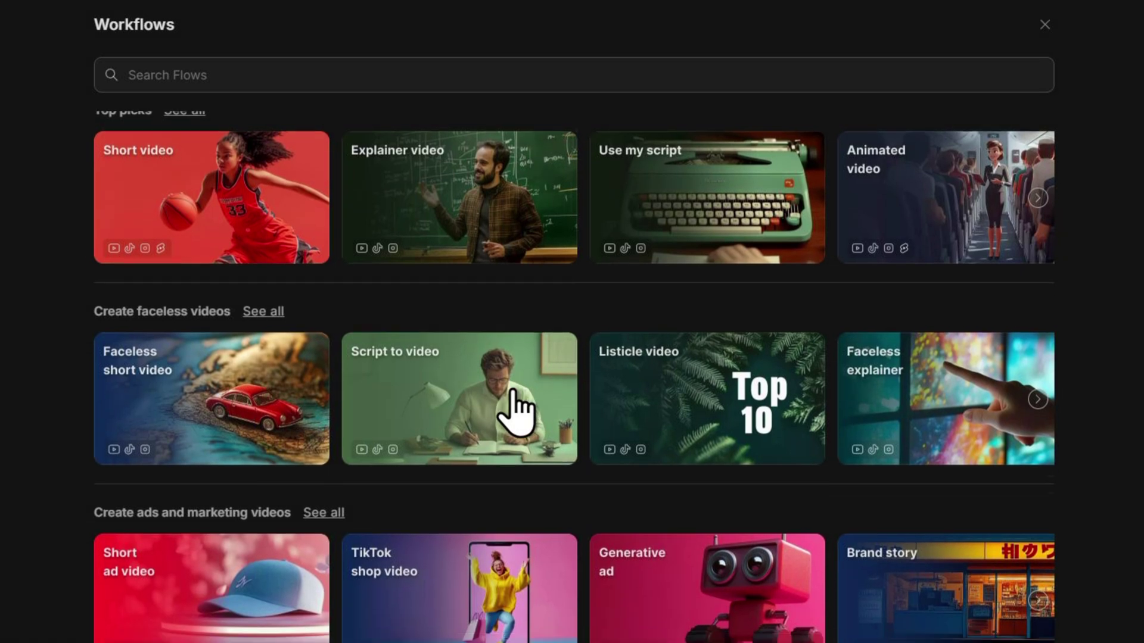
pyautogui.scroll(-1, 512, 390)
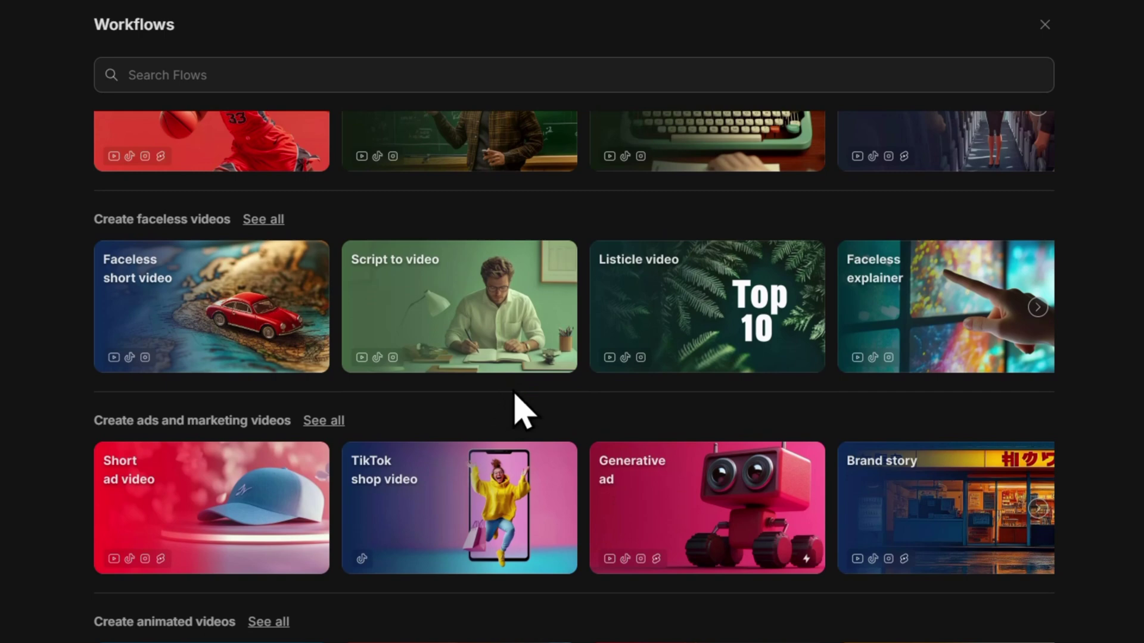
pyautogui.scroll(-4, 516, 394)
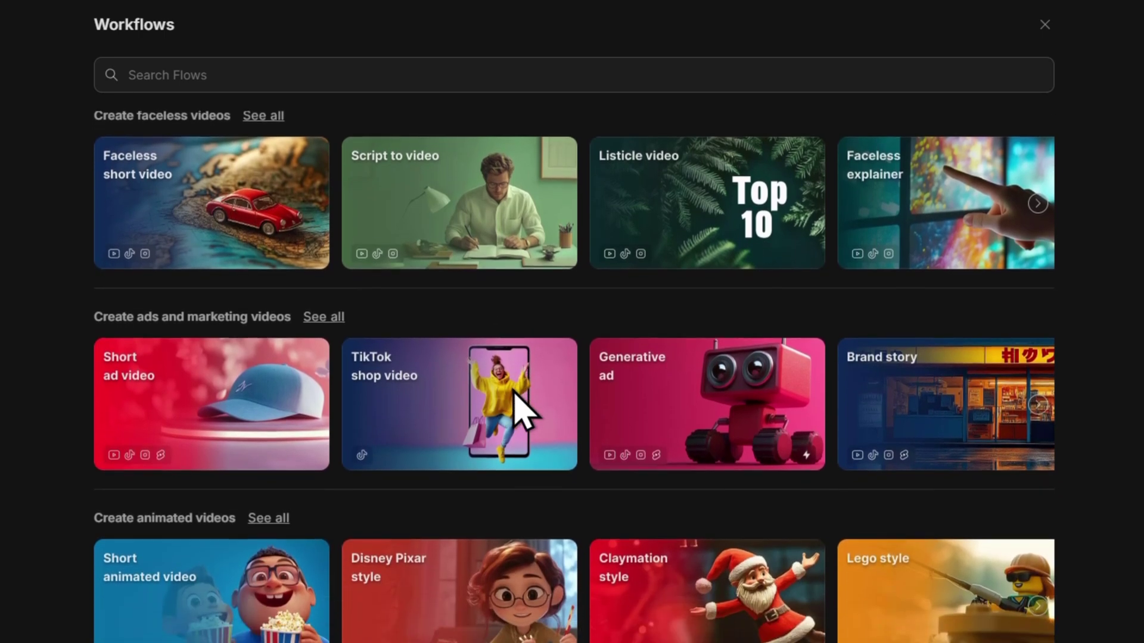
pyautogui.scroll(-5, 516, 411)
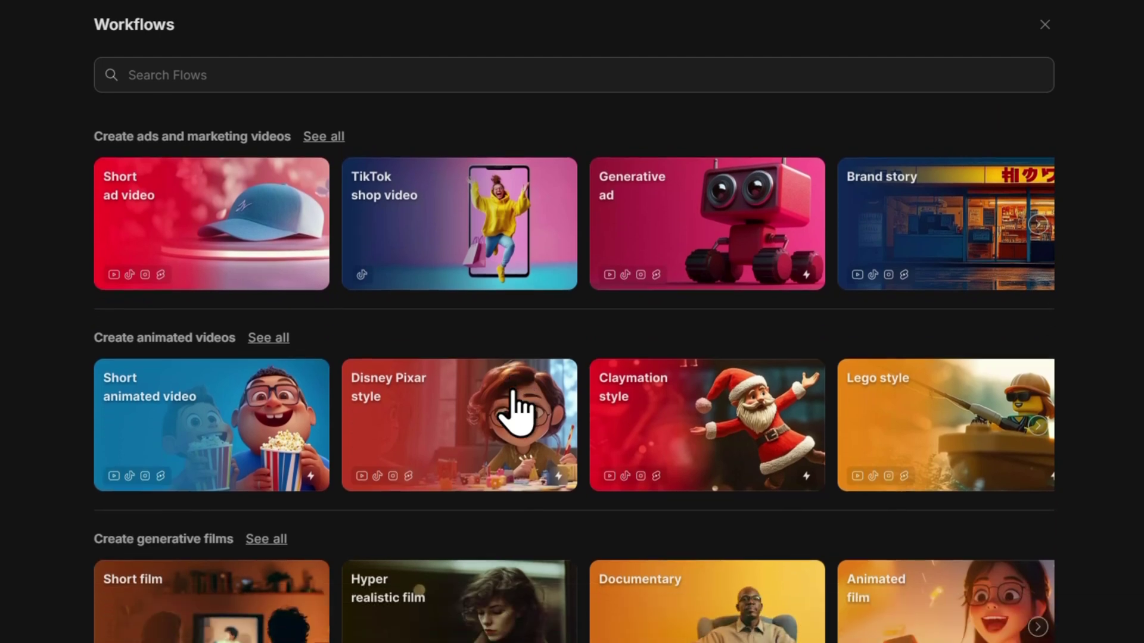
pyautogui.scroll(-2, 516, 406)
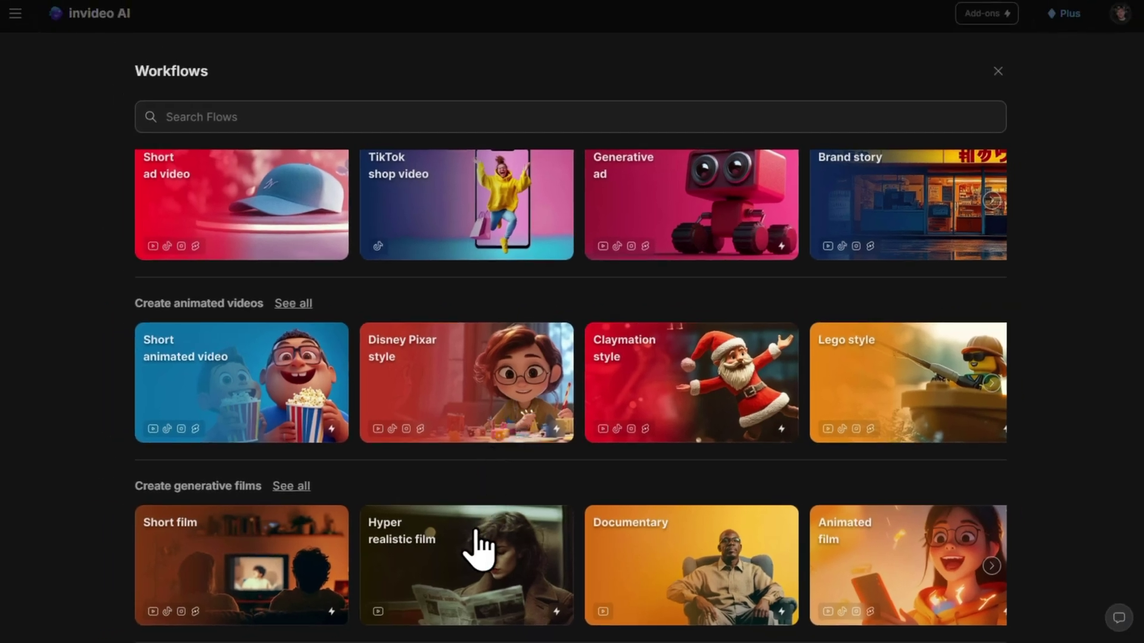
# Start a Hyper-realistic film workflow with a length of 3 minutes and the topic "The Evolution of Technology Through Time"
pyautogui.click(475, 557)
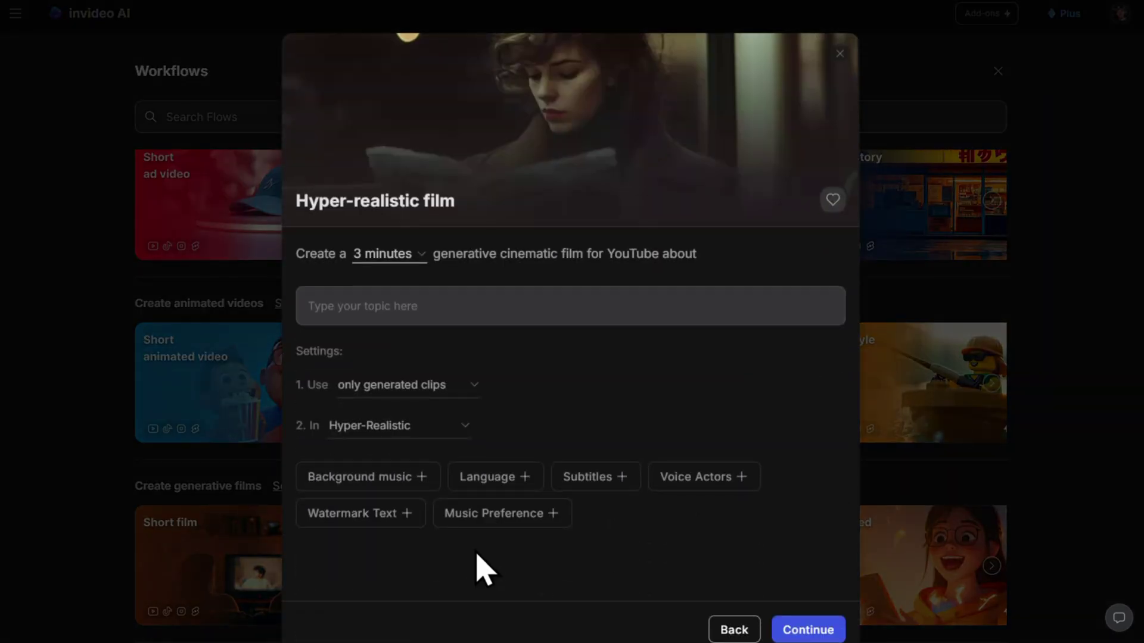
pyautogui.click(422, 257)
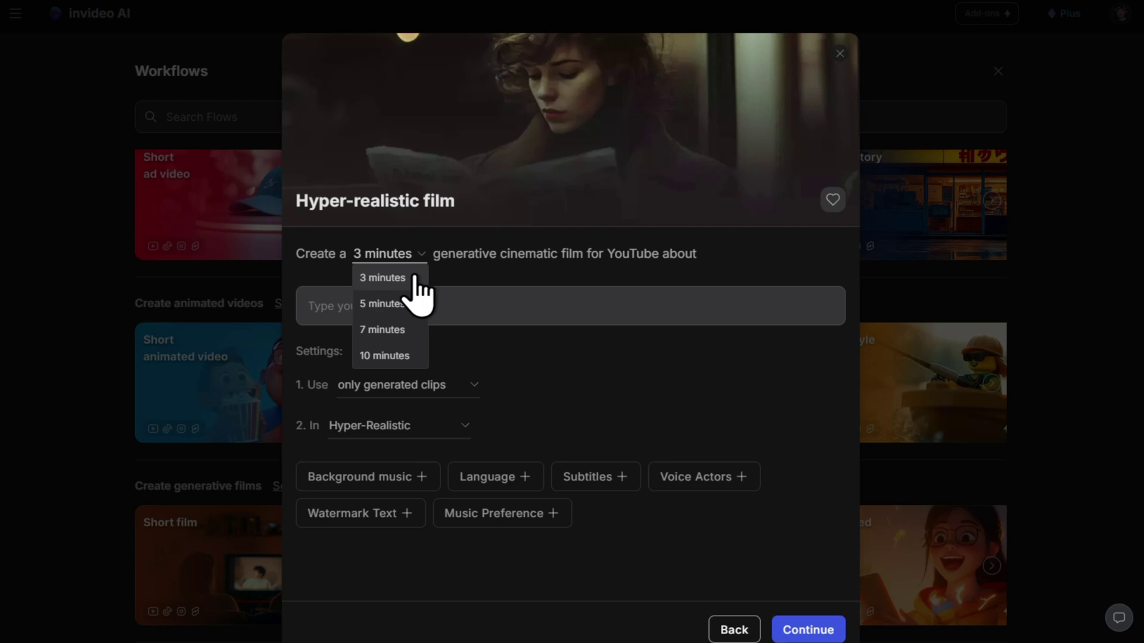
pyautogui.click(416, 277)
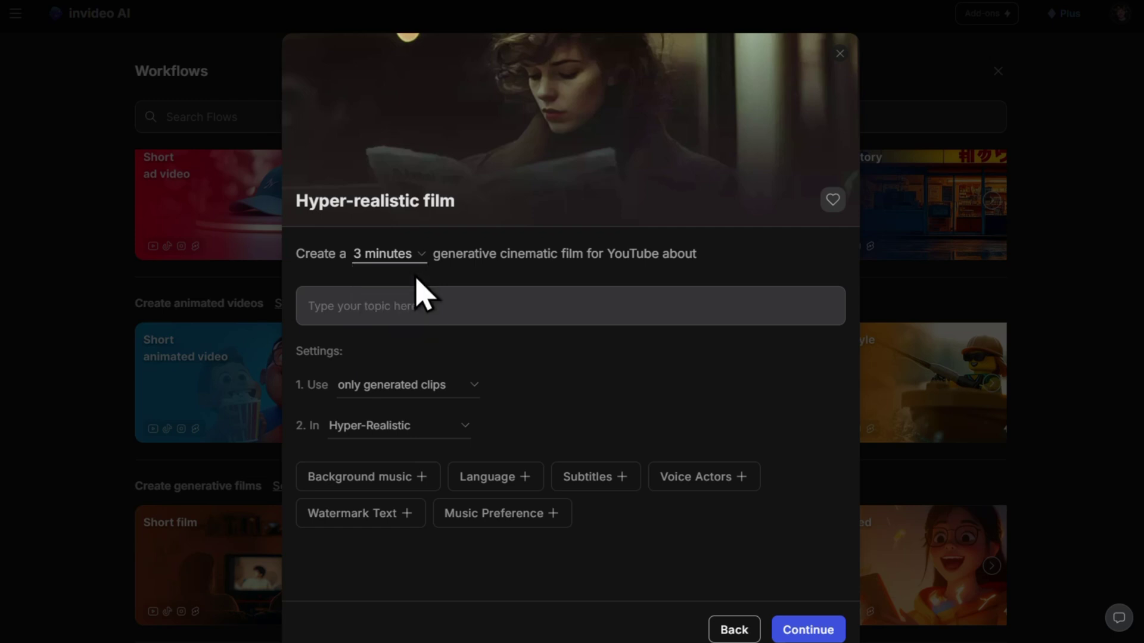
pyautogui.click(434, 306)
pyautogui.write('The Evolution of Technology Through Time')
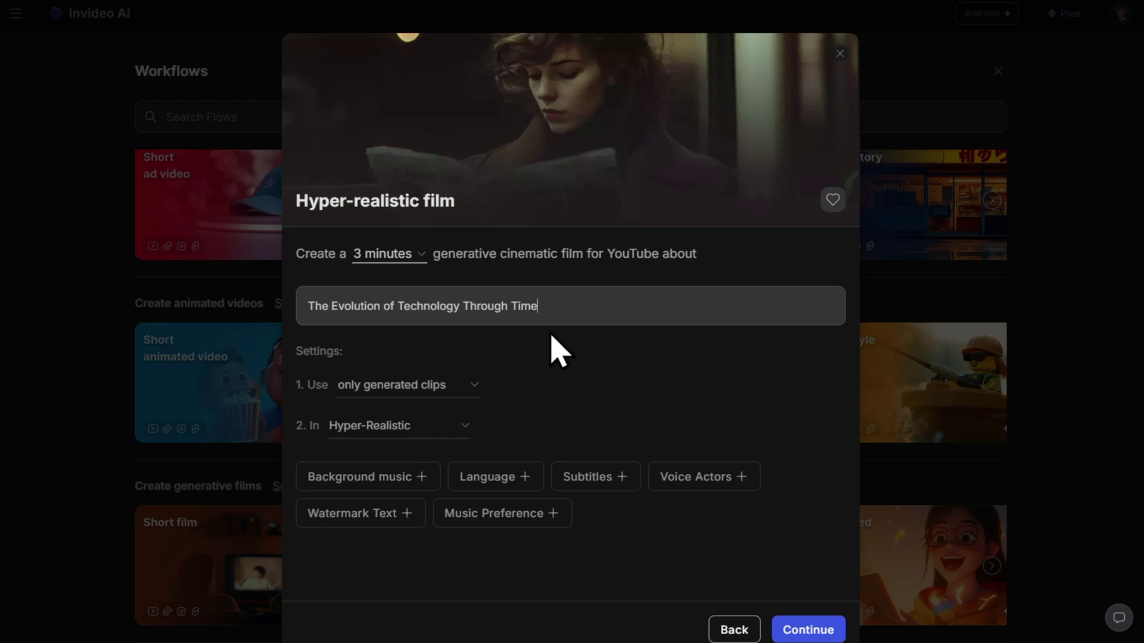
# Add a "suspenseful, building" background music setting and English as the language to the film workflow
pyautogui.click(424, 478)
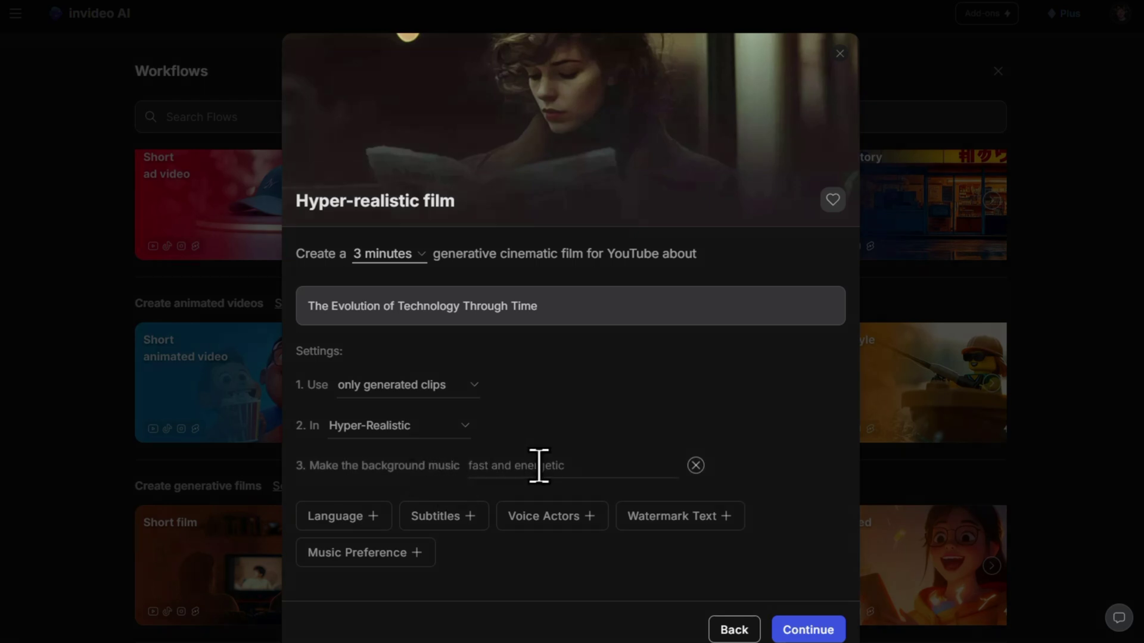
pyautogui.write('suspenseful, building')
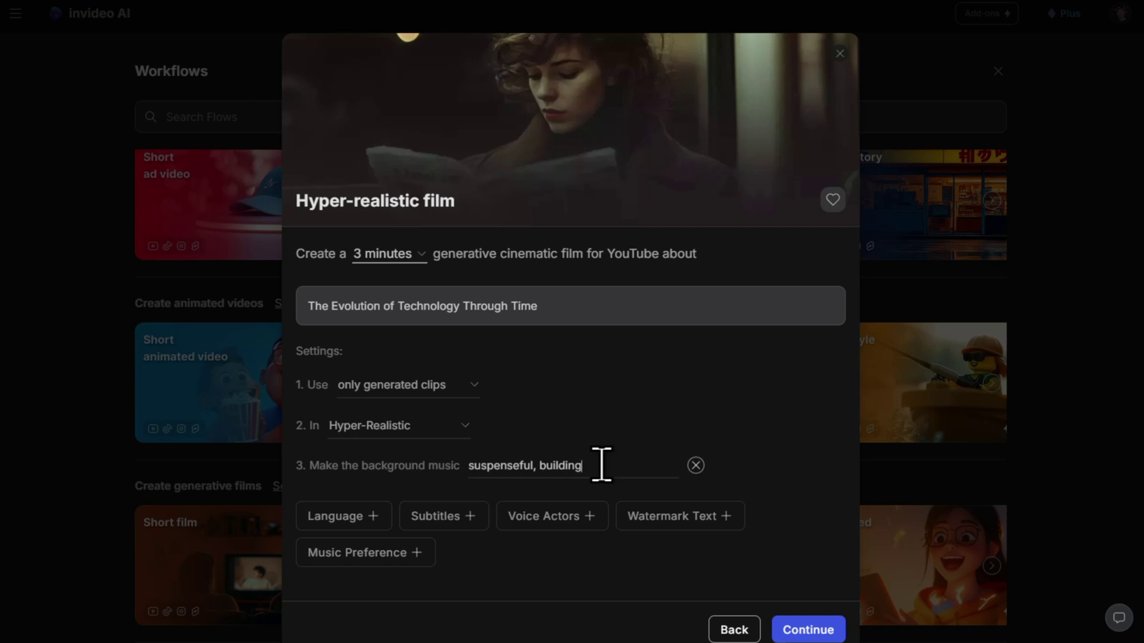
pyautogui.click(366, 519)
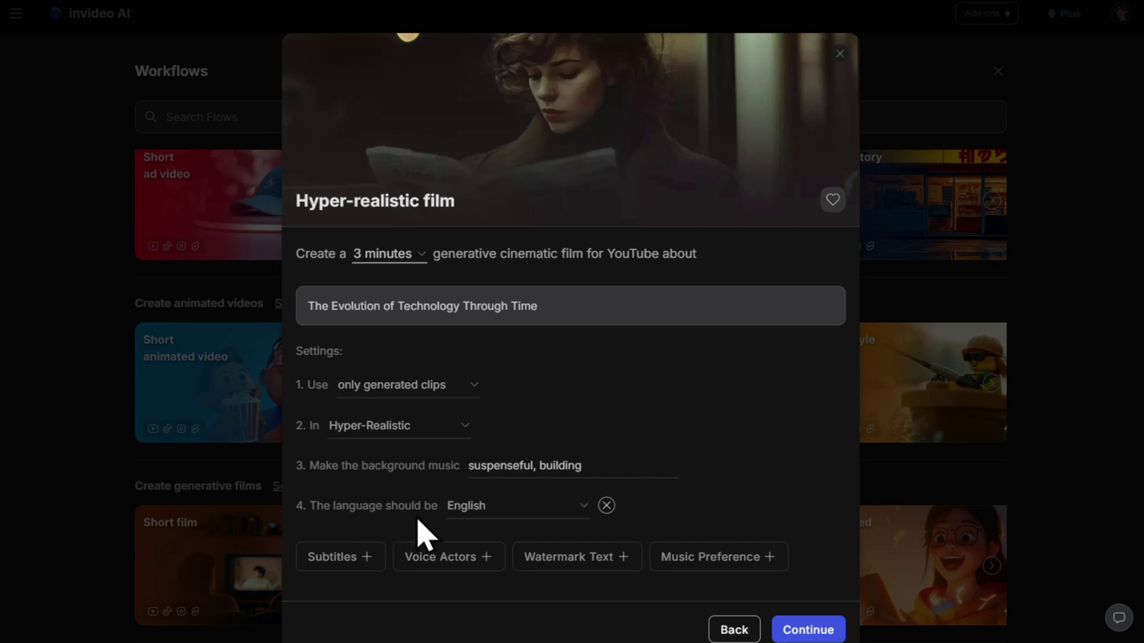
# Add the music preference "Use the best audio available", leave out watermark text, and turn the workflow settings into a prompt
pyautogui.click(611, 560)
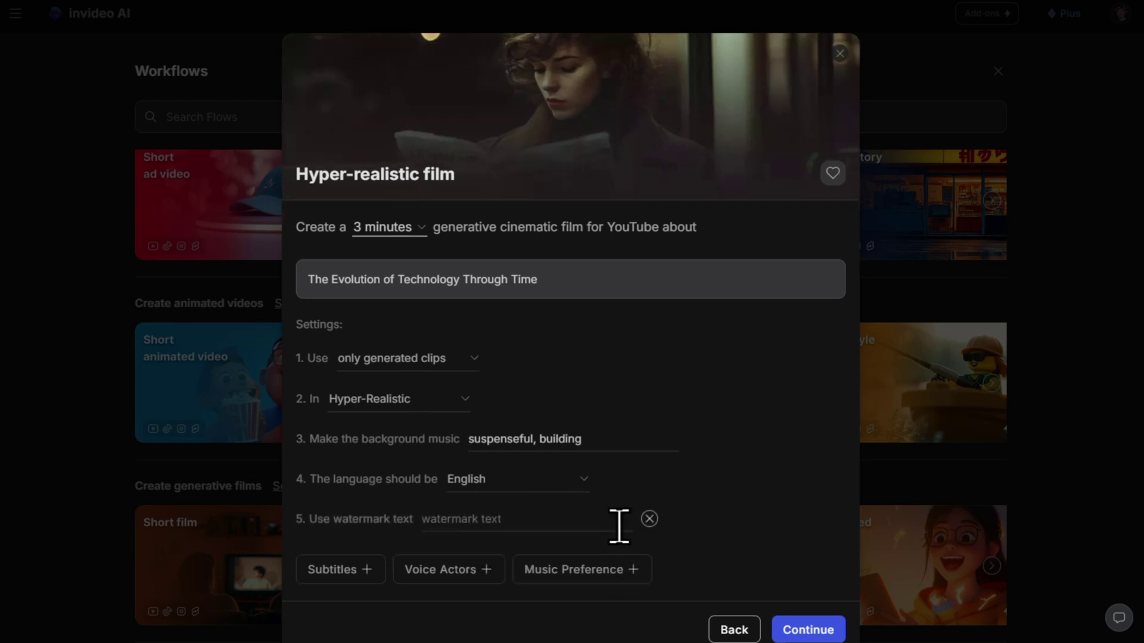
pyautogui.click(650, 519)
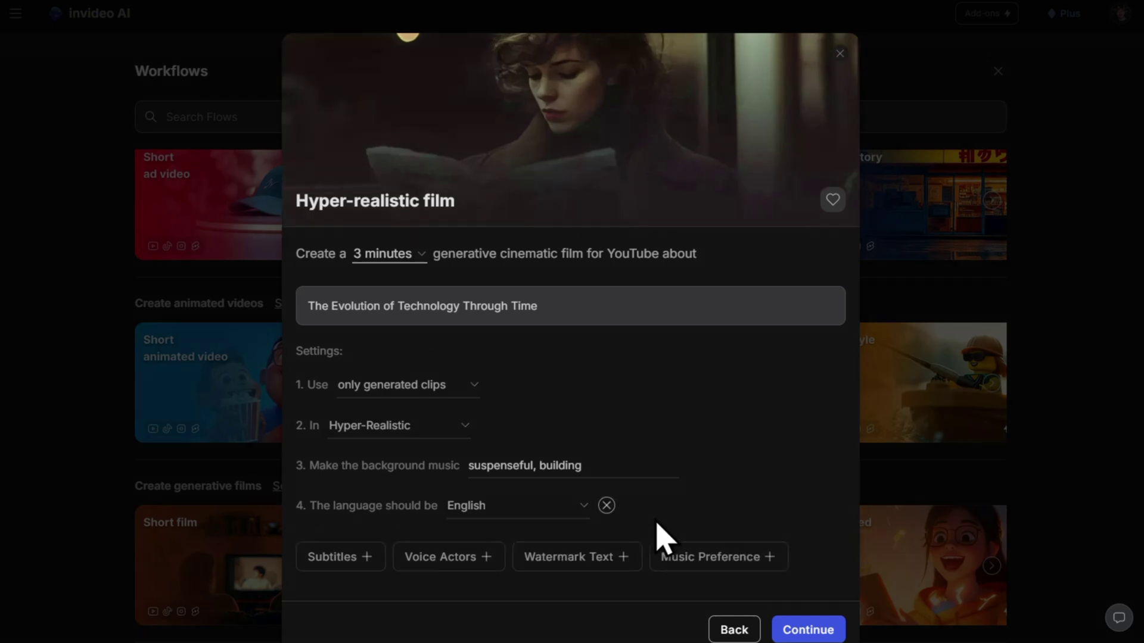
pyautogui.click(677, 563)
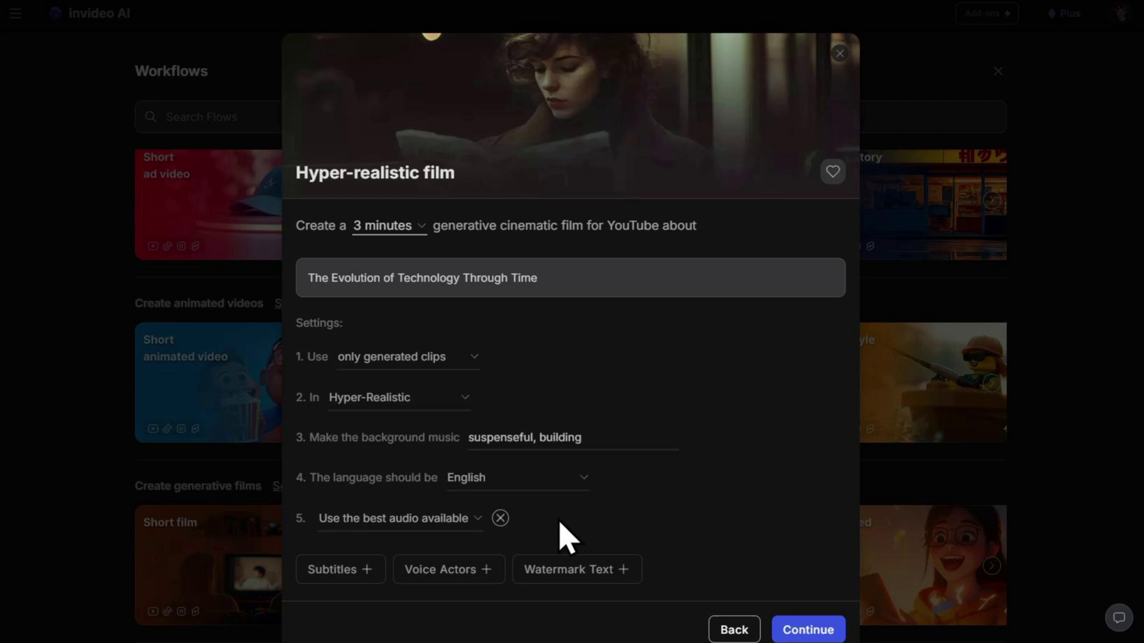
pyautogui.click(816, 632)
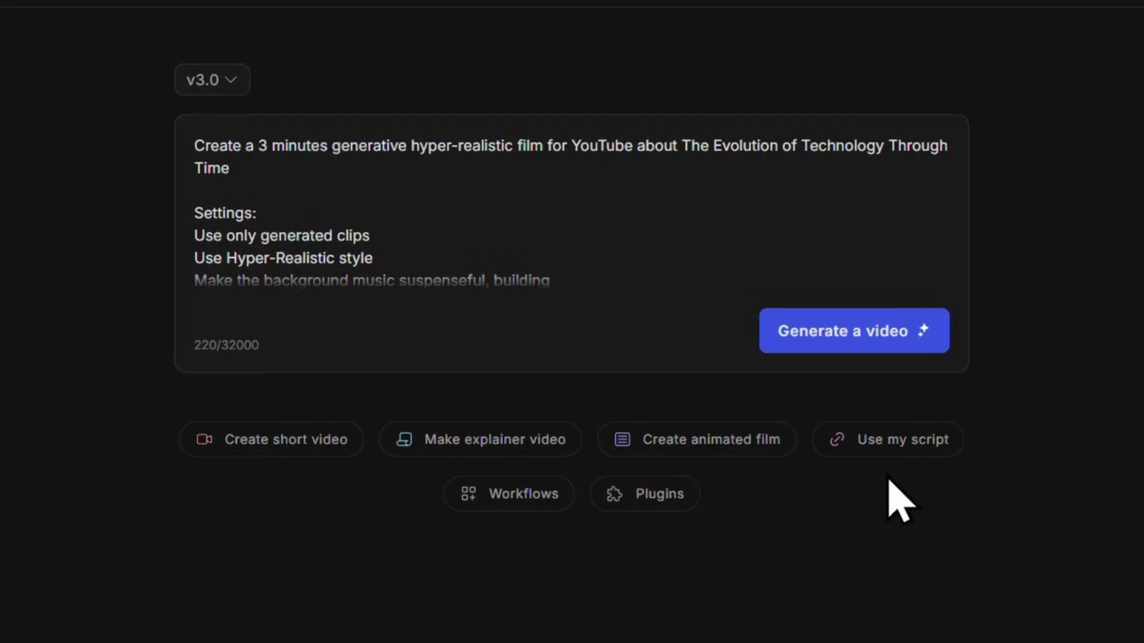
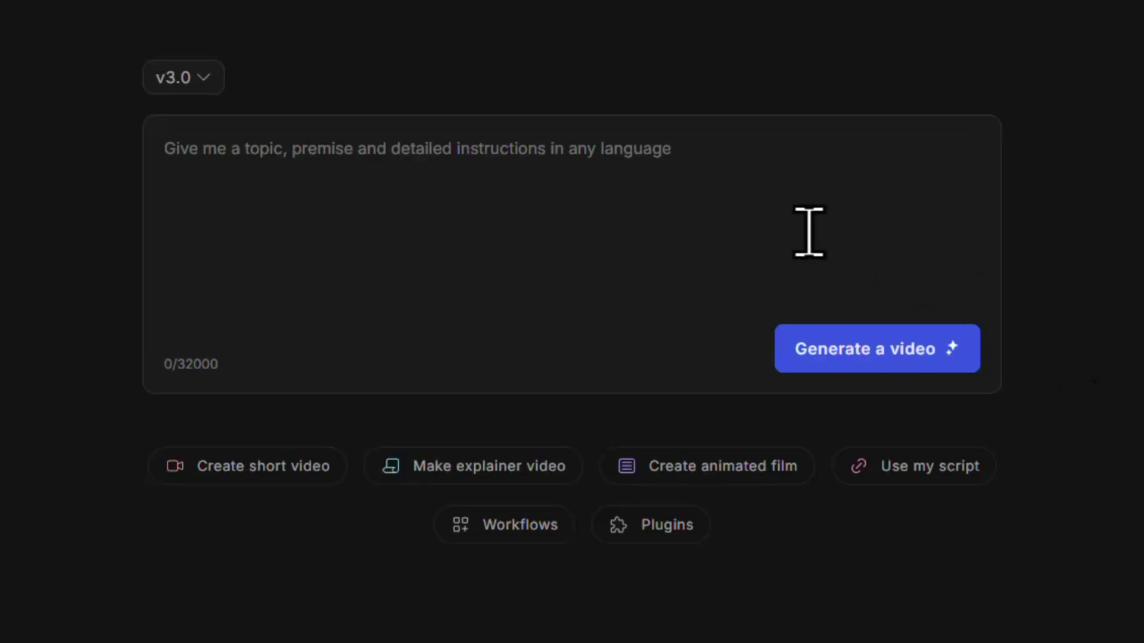
# Submit a prompt for a 30-second cinematic battle between humanity and aliens in a cyberpunk neon city, with epic music and narration in "my voice"
pyautogui.click(771, 215)
pyautogui.write('Create a high-intensity, 30-second action-packed cinematic battle between humanity and a ruthless alien force determined to annihilate Earth. Set in a futuristic cyberpunk neon city, where towering skyscrapers glow under a dark, rain-soaked sky. Explosions erupt as heavily armed soldiers in advanced exosuits clash with biomechanical alien invaders, unleashing energy blasts and high-tech weaponry. Make it visually stunning and dramatic, with pulse-pounding epic music that builds tension. Use dynamic camera angles, slow-motion action shots, and cinematic lighting. Include my voice delivering powerful, dramatic narration to heighten the stakes and immerse viewers in the battle and use my voice.')
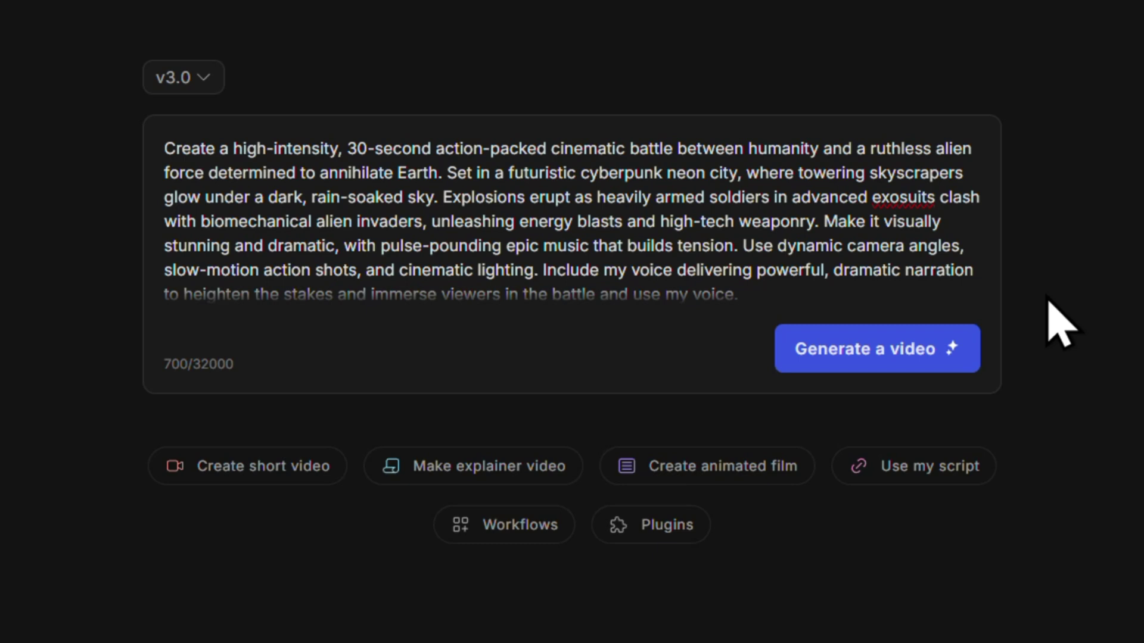
pyautogui.click(963, 370)
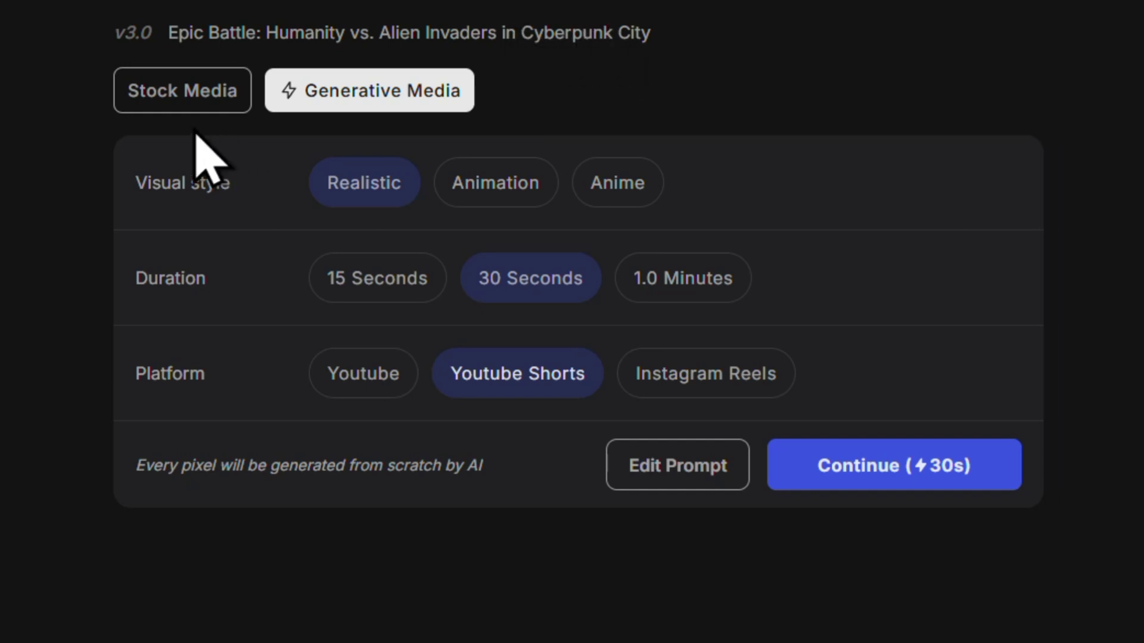
# Check the Stock Media options, choose Generative Media with Youtube as the platform, and generate the 30-second realistic video
pyautogui.click(160, 90)
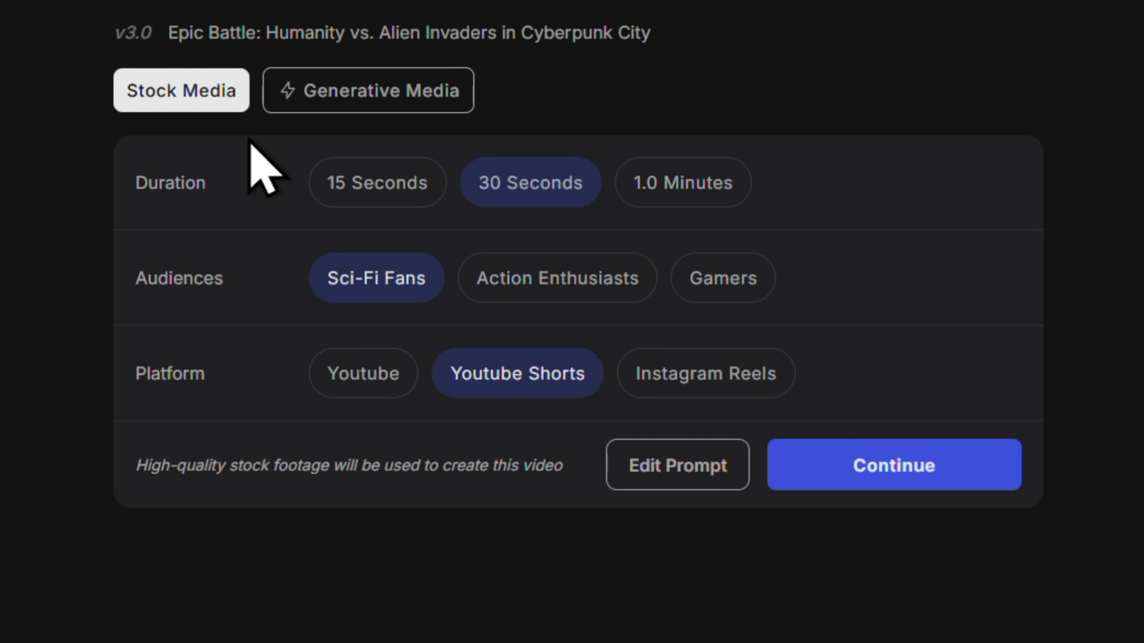
pyautogui.click(367, 91)
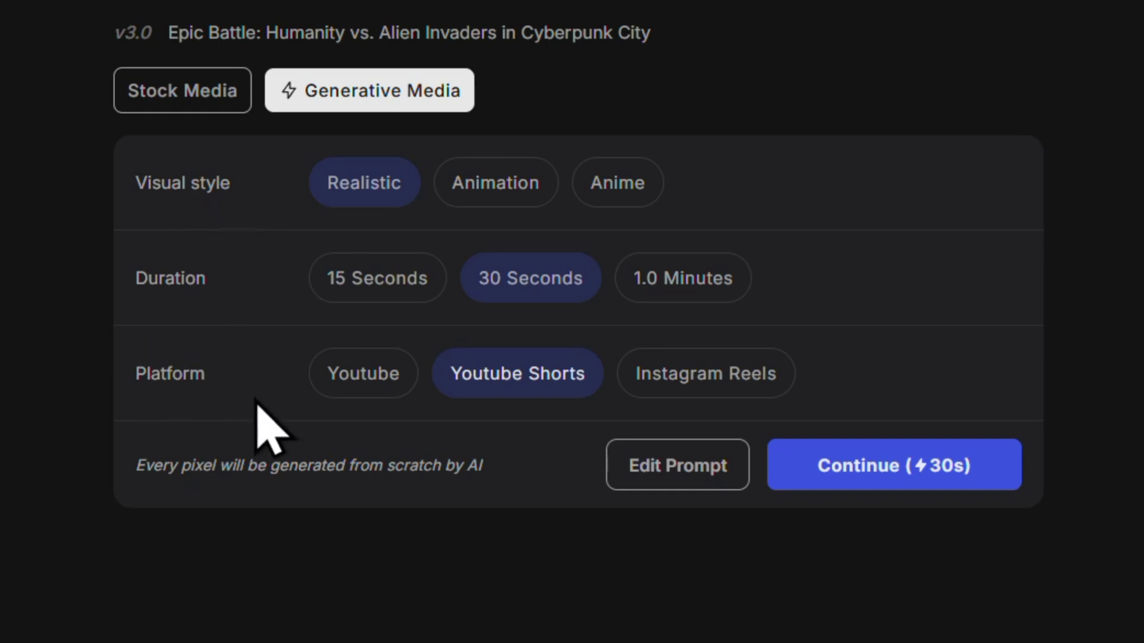
pyautogui.click(353, 376)
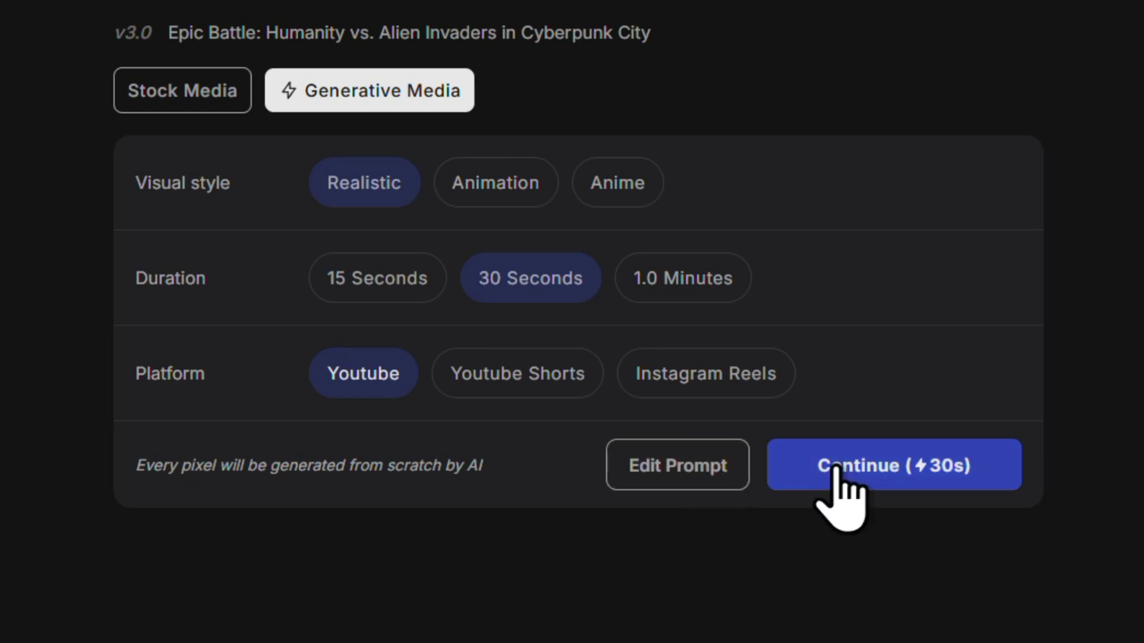
pyautogui.click(902, 471)
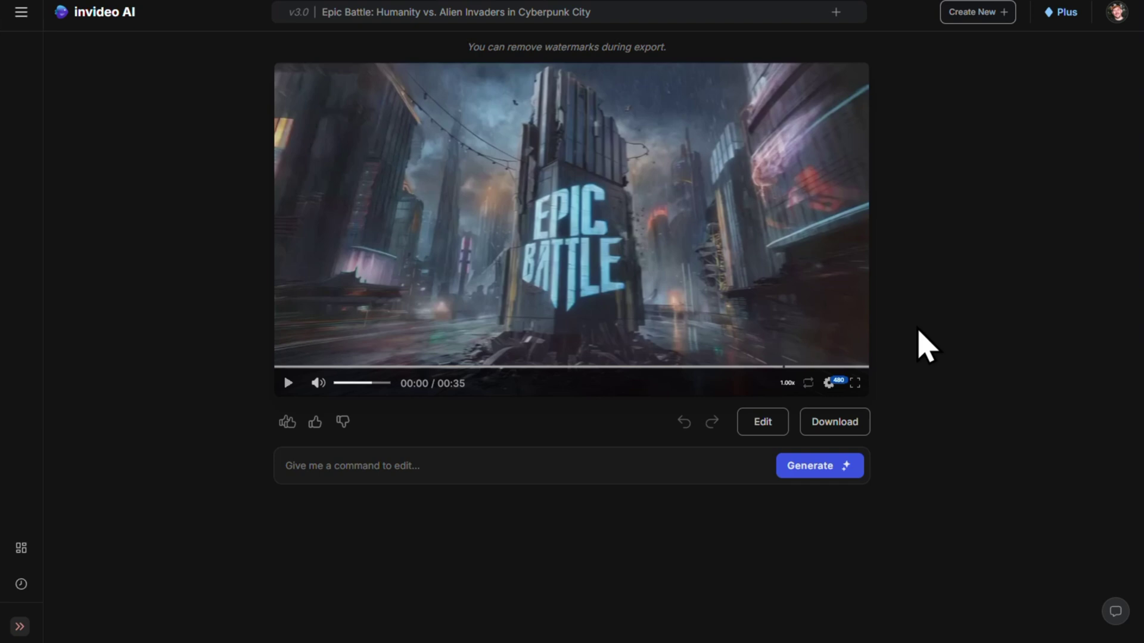
# Apply the edit command "make the voiceover a bit quieter" to the generated video and preview about 10 seconds of it
pyautogui.click(497, 467)
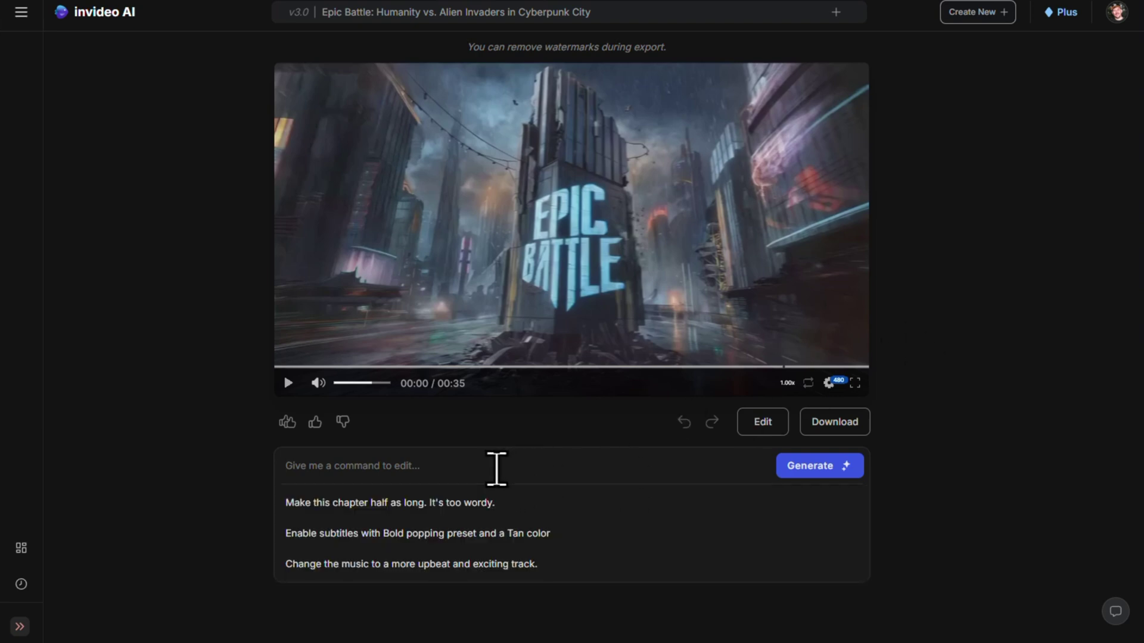
pyautogui.write('make the voiceover a bit quieter')
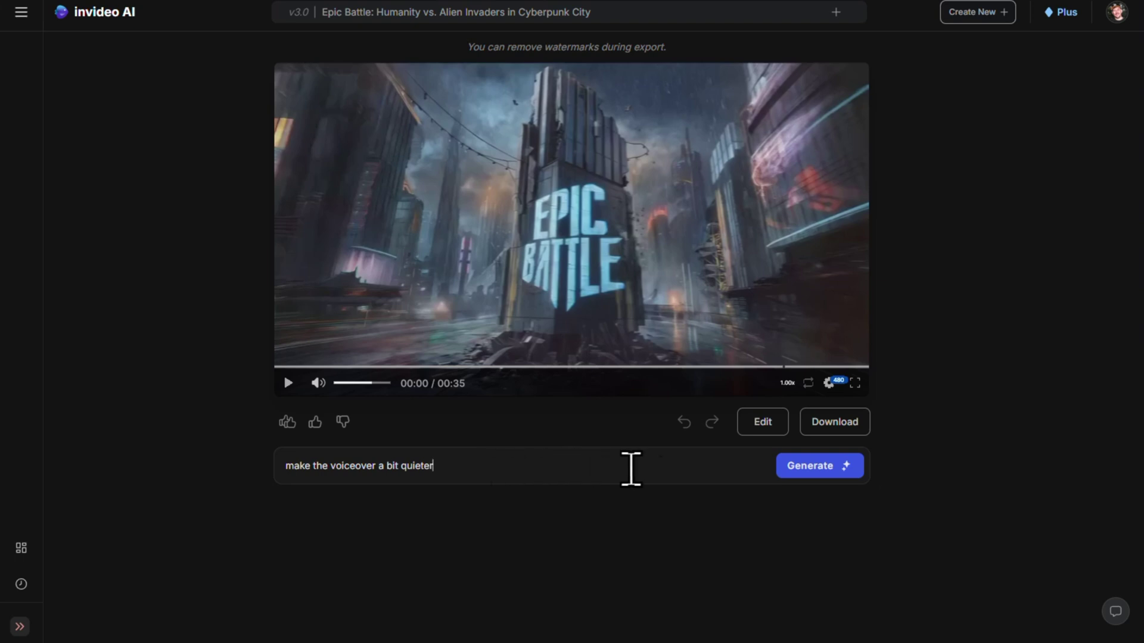
pyautogui.click(822, 473)
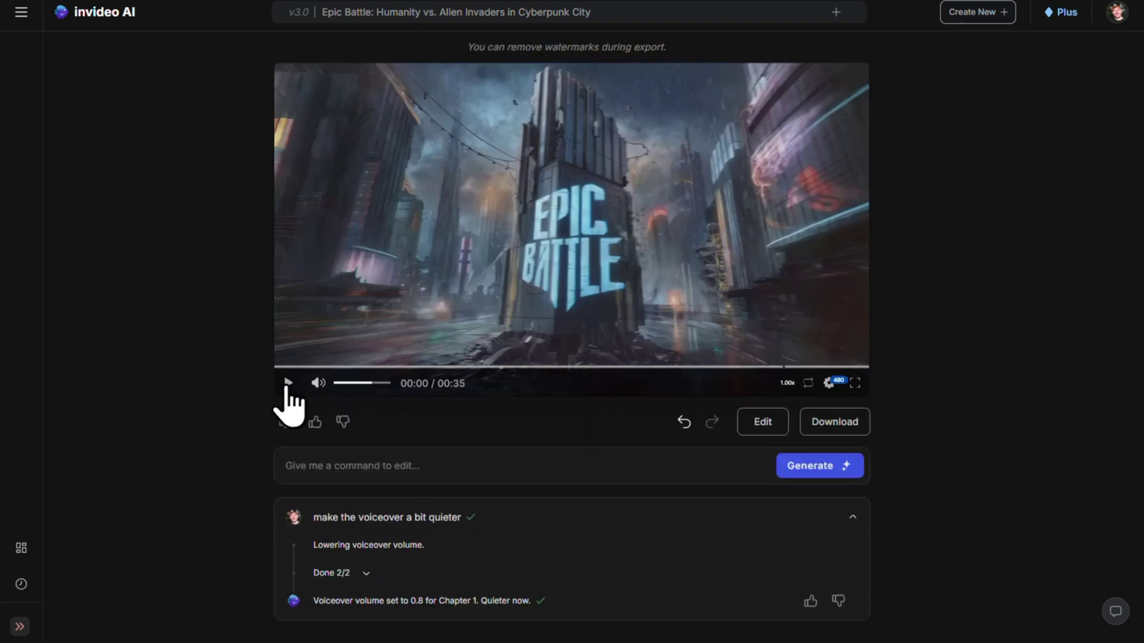
pyautogui.click(288, 384)
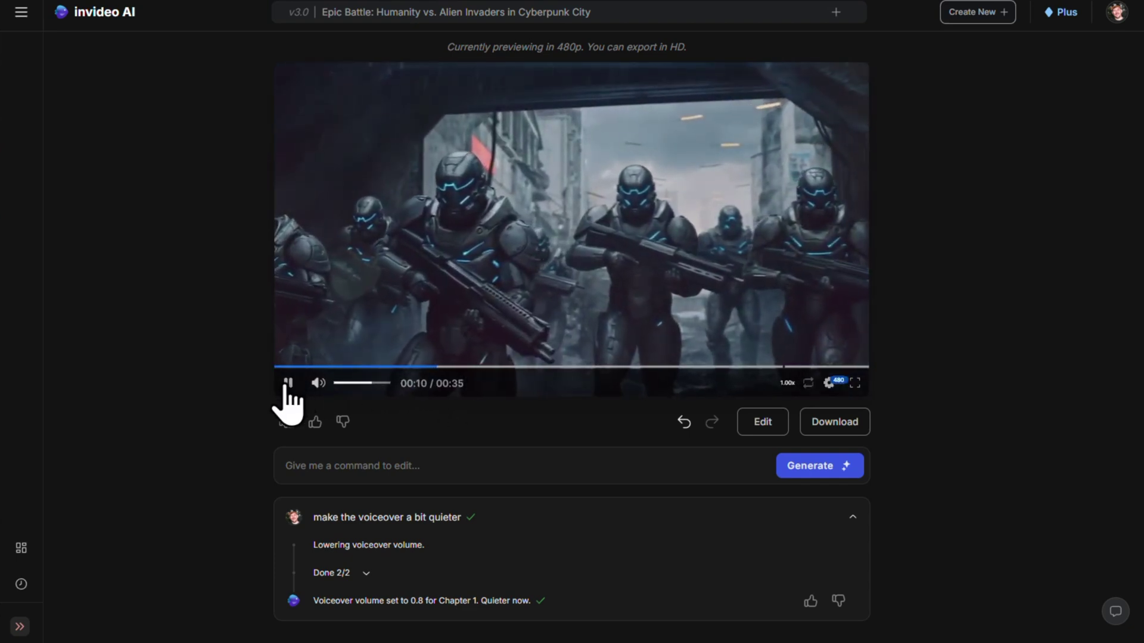
pyautogui.click(287, 386)
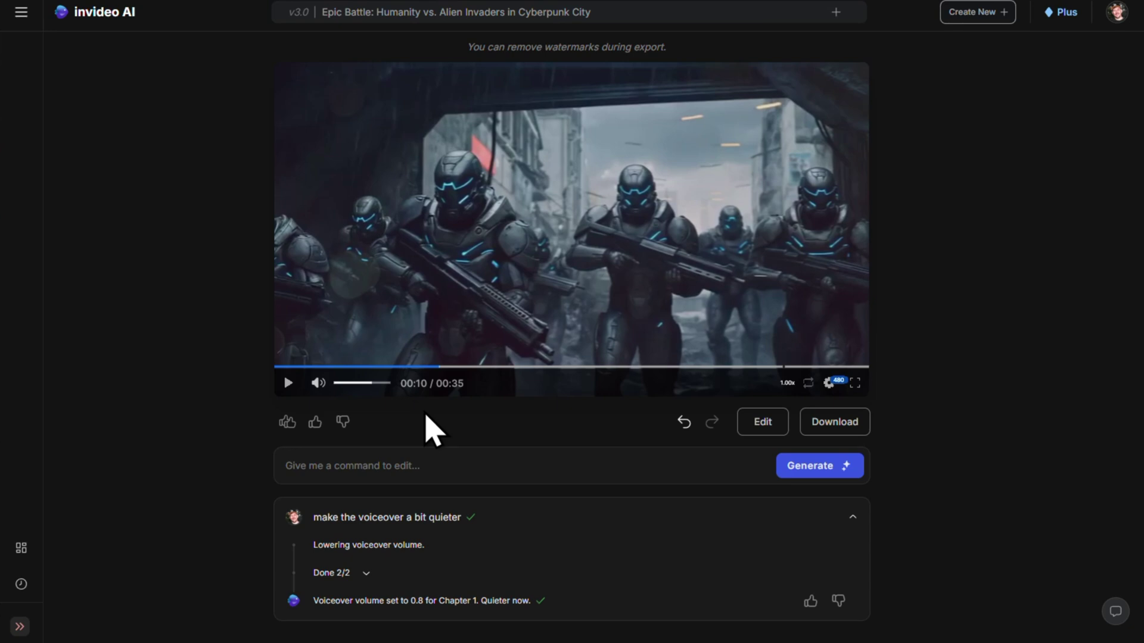
# Apply the edit command "Let's make the background music more epic and cinematic." and play the video to check the soundtrack
pyautogui.click(489, 465)
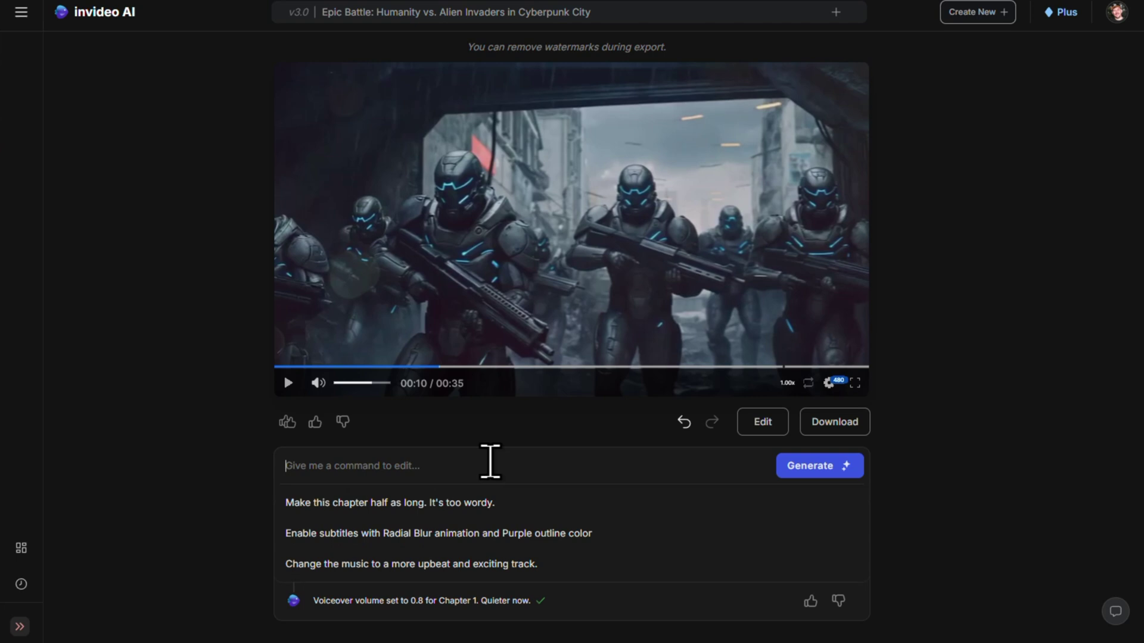
pyautogui.write('Let’s make the background music more epic and cinematic.')
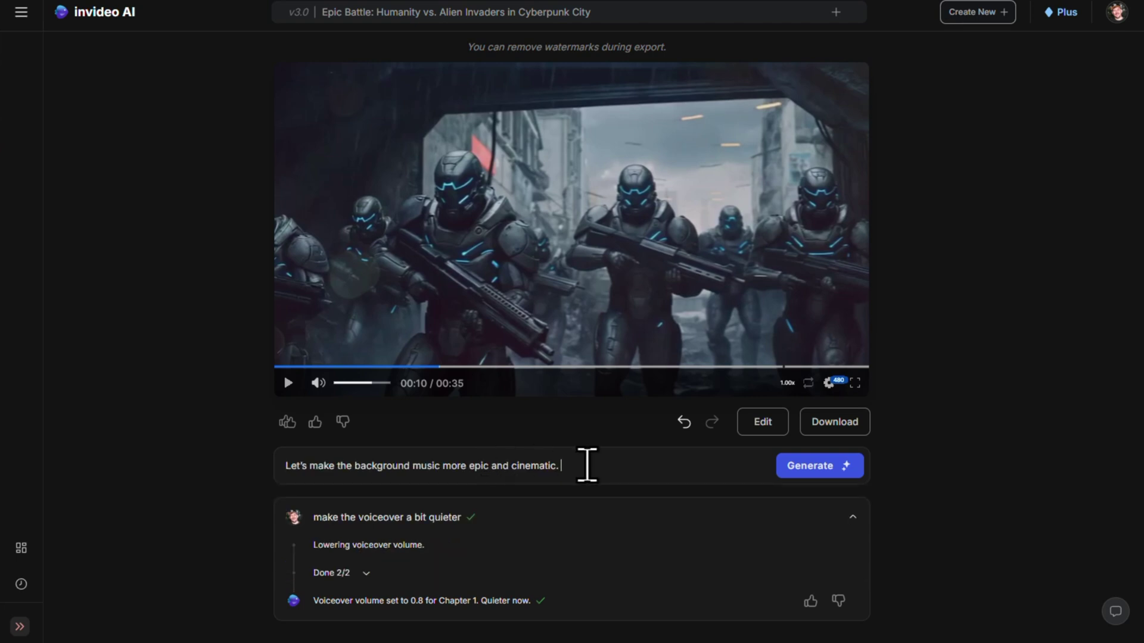
pyautogui.click(825, 467)
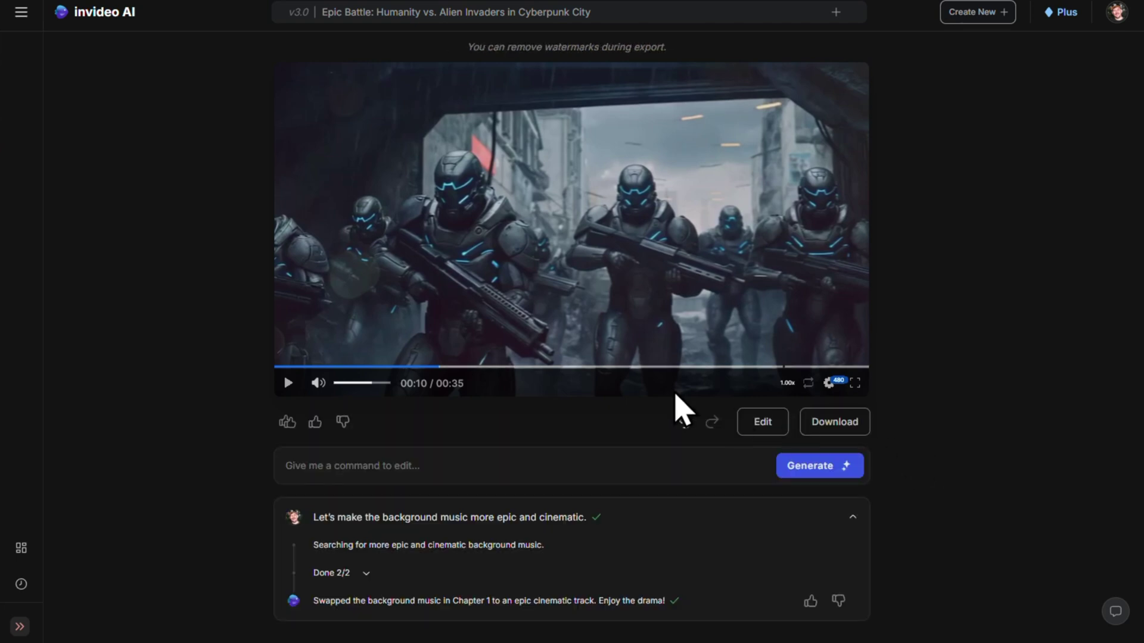
pyautogui.click(287, 383)
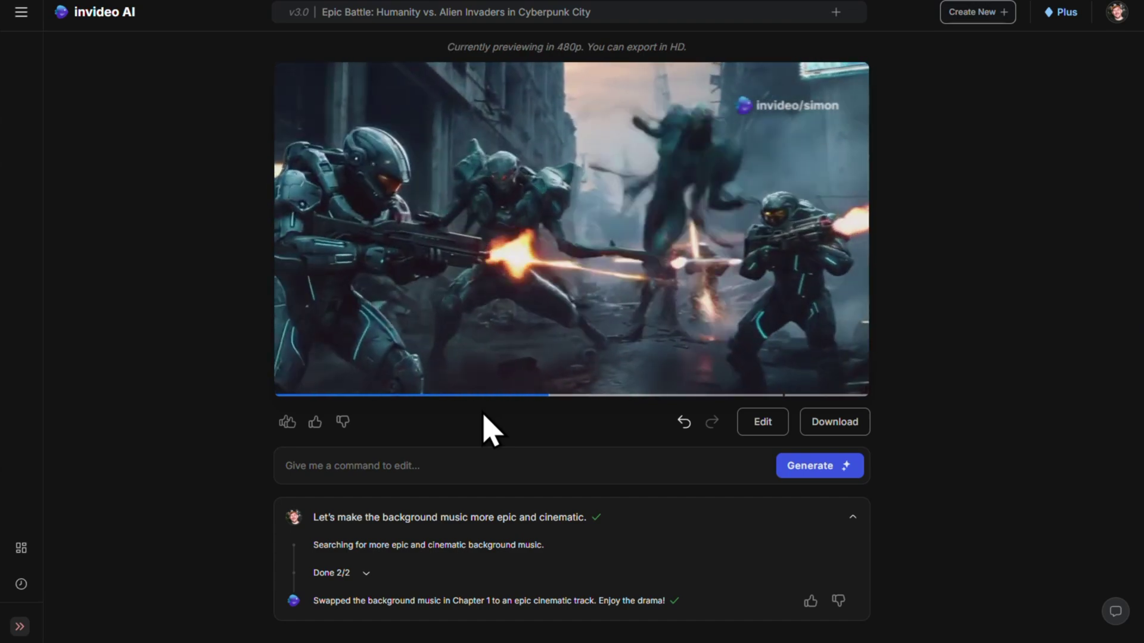
# Pause the preview, apply the edit command "Change the language to Spanish", play part of the result, and undo the translation
pyautogui.moveTo(435, 385)
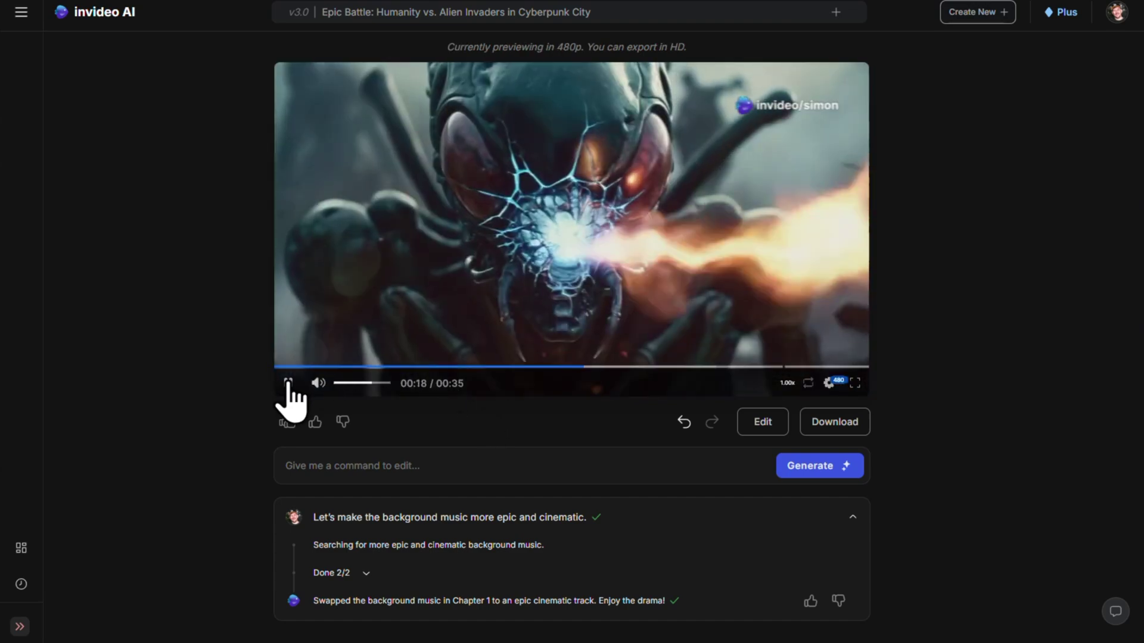
pyautogui.click(287, 383)
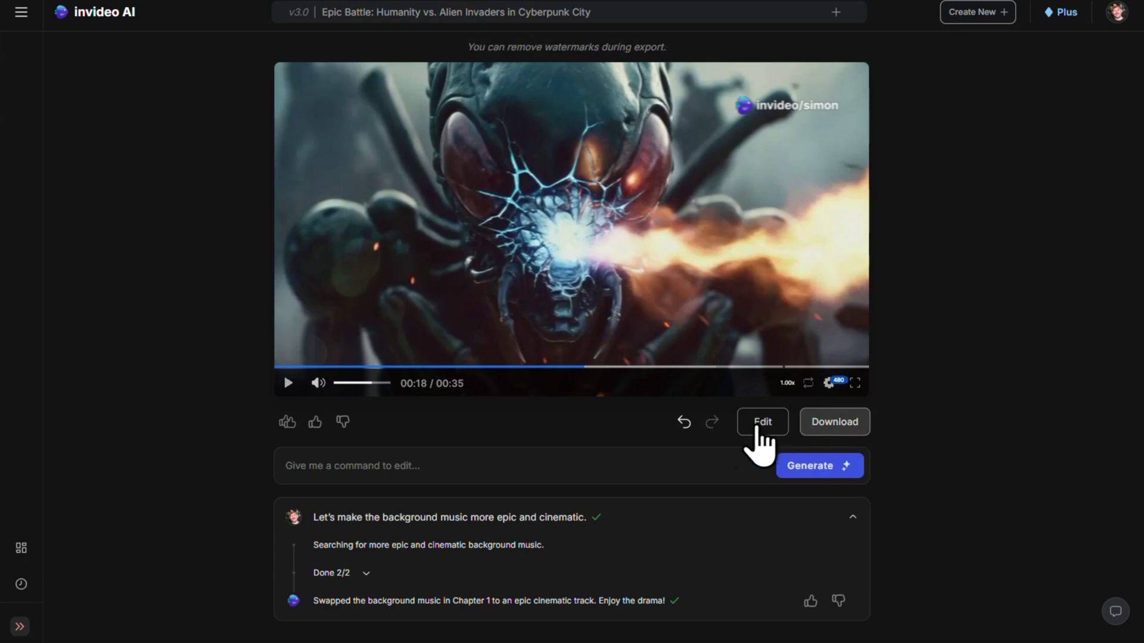
pyautogui.click(477, 459)
pyautogui.write('Change the language to Spanish')
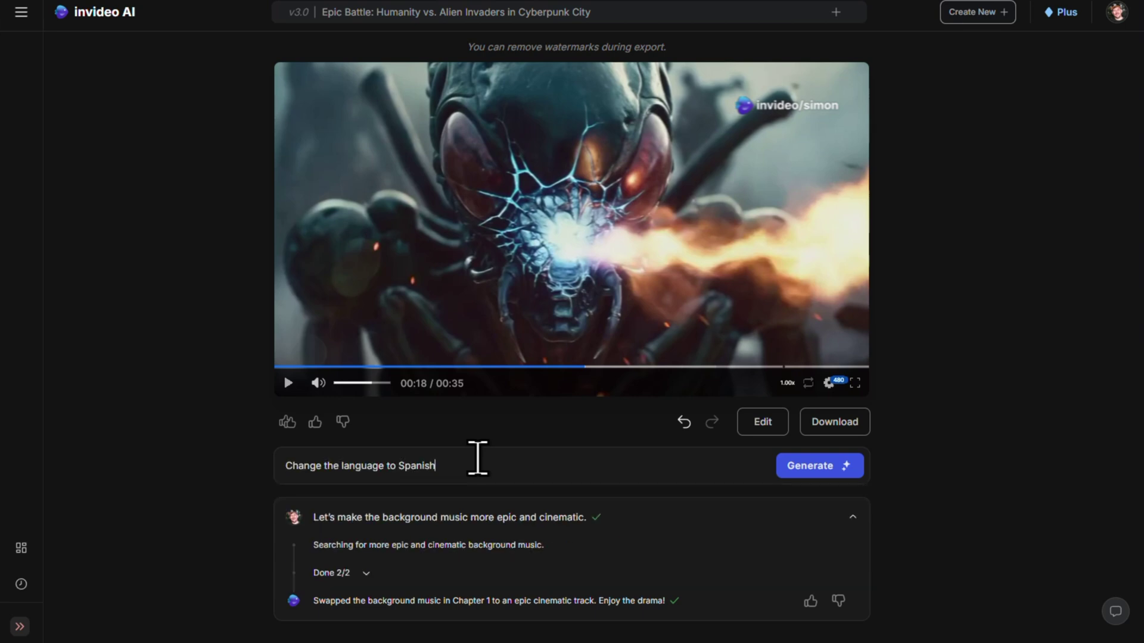
pyautogui.click(821, 472)
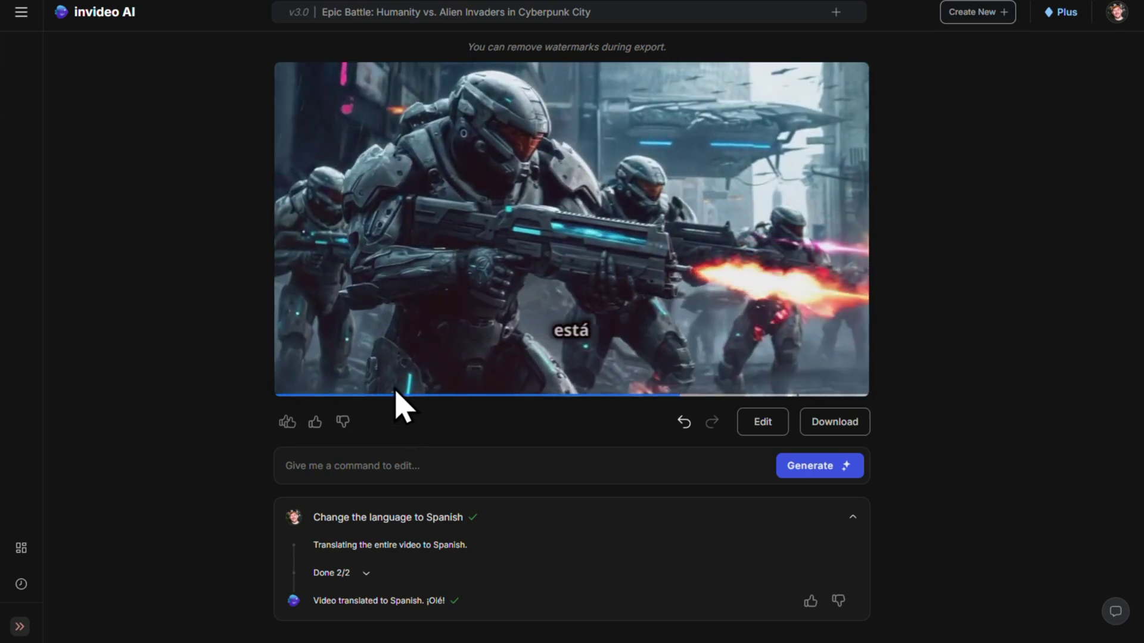
pyautogui.click(288, 384)
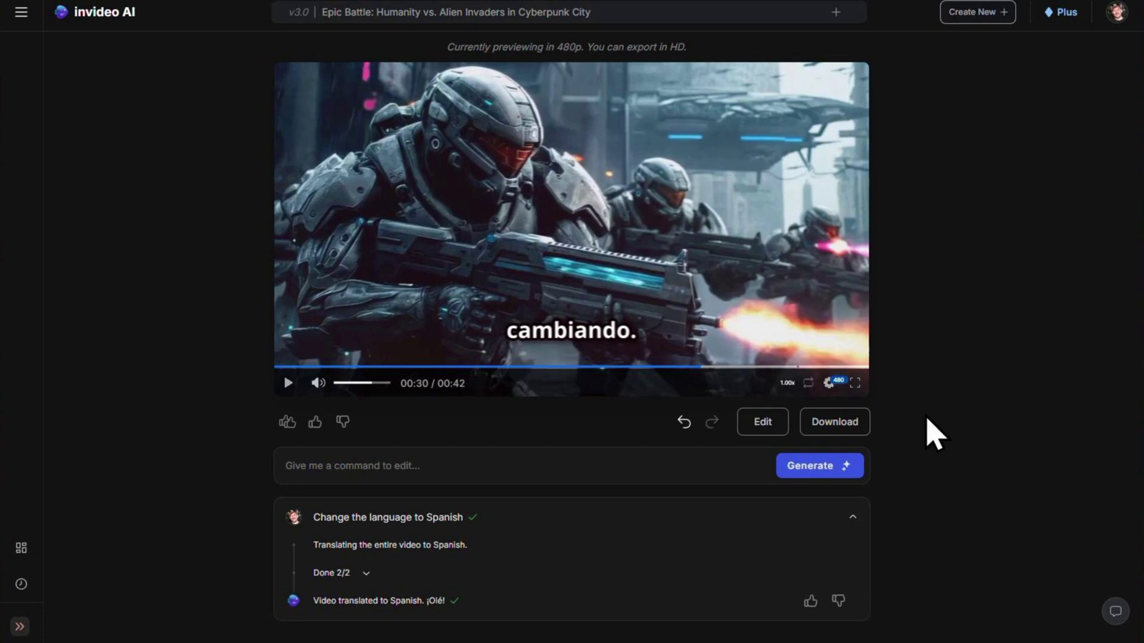
pyautogui.click(684, 424)
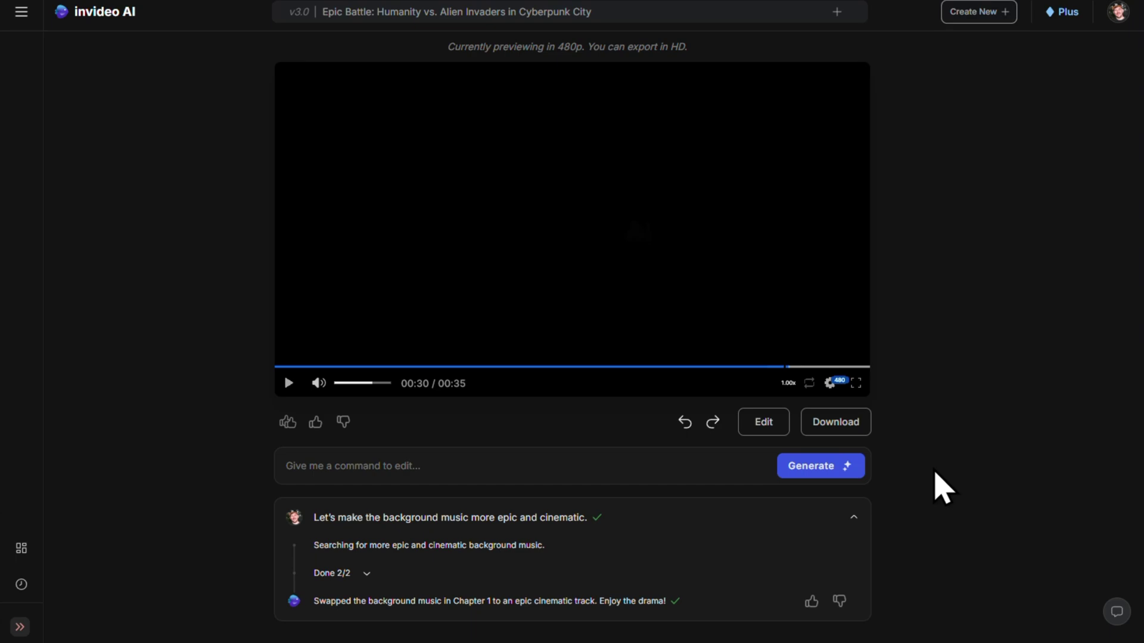
# Open the video for detailed editing and look through the Chapter 1 clips, inspecting media 3, 4 and 5
pyautogui.click(764, 424)
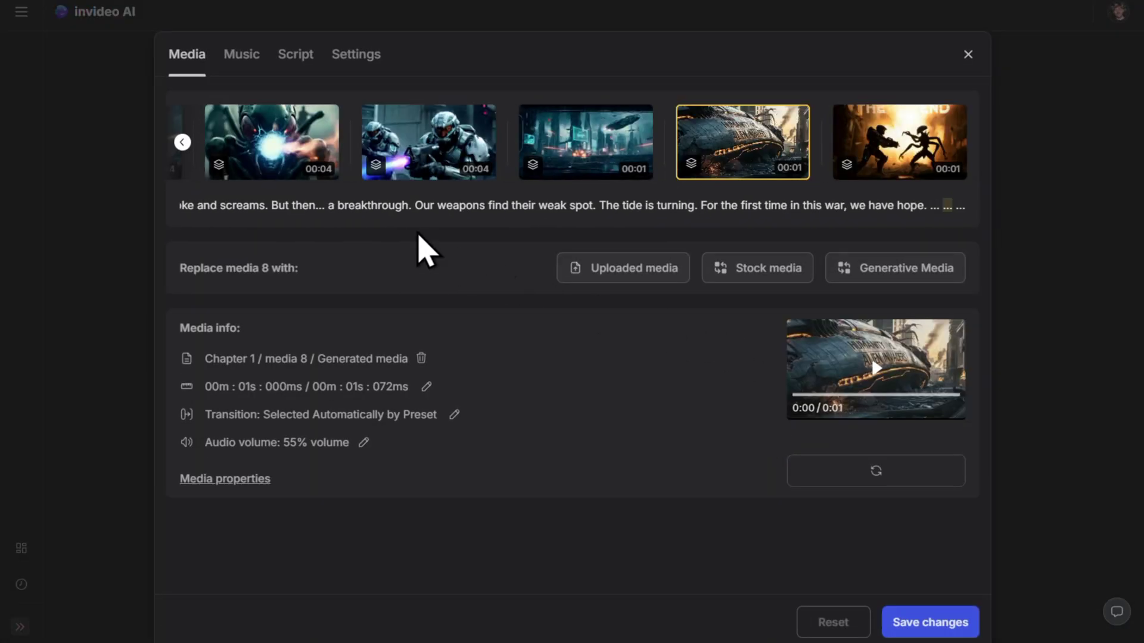
pyautogui.click(182, 143)
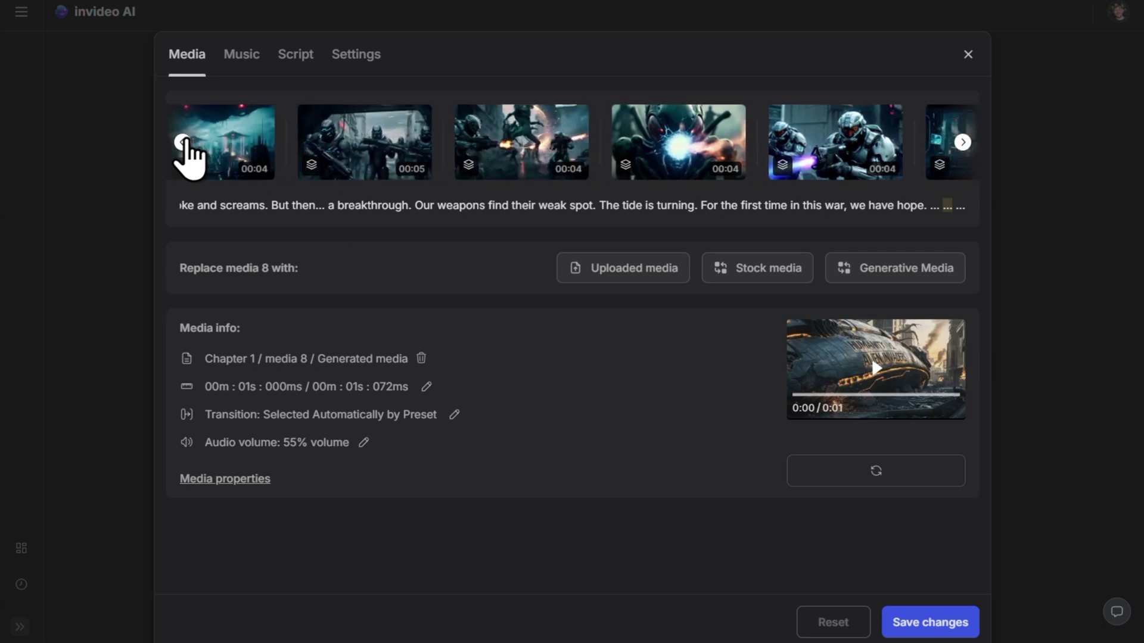
pyautogui.click(182, 143)
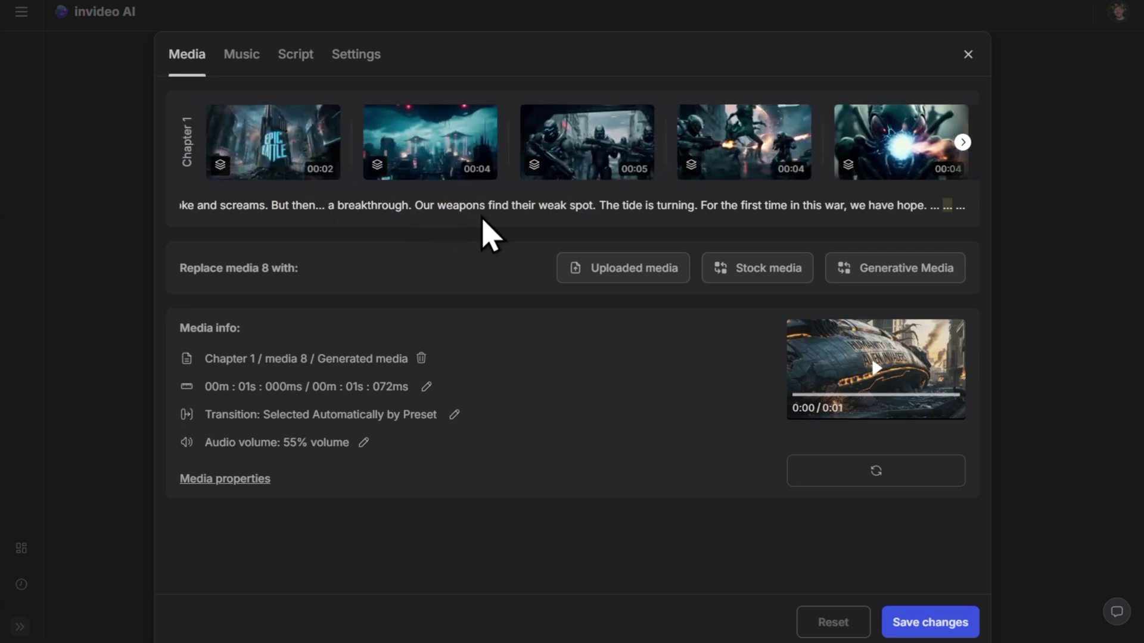
pyautogui.click(606, 143)
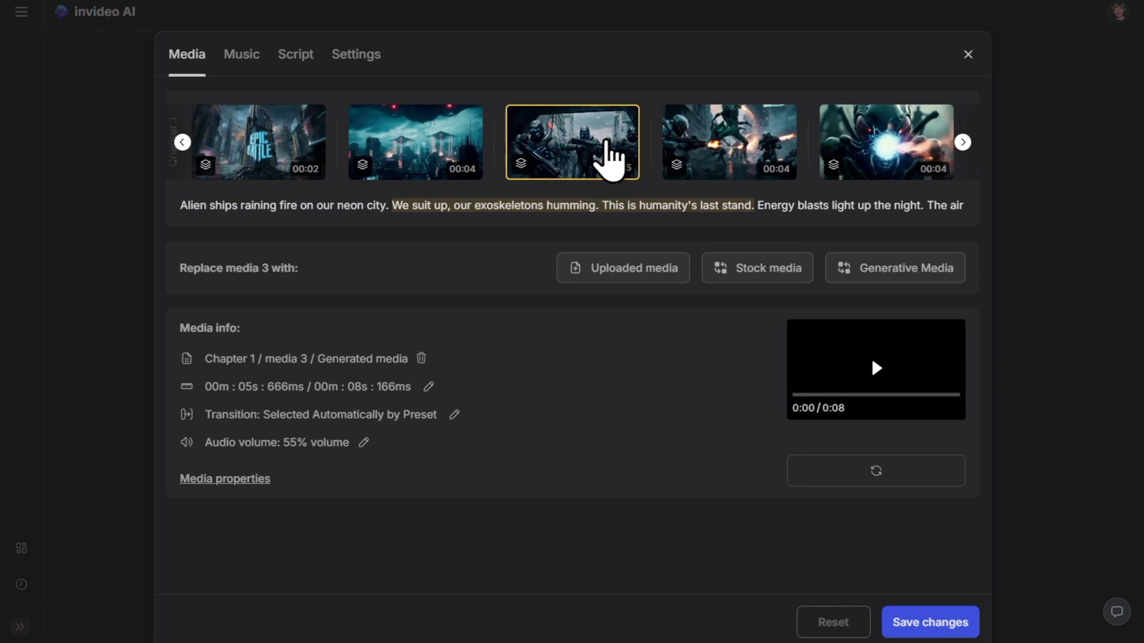
pyautogui.click(730, 146)
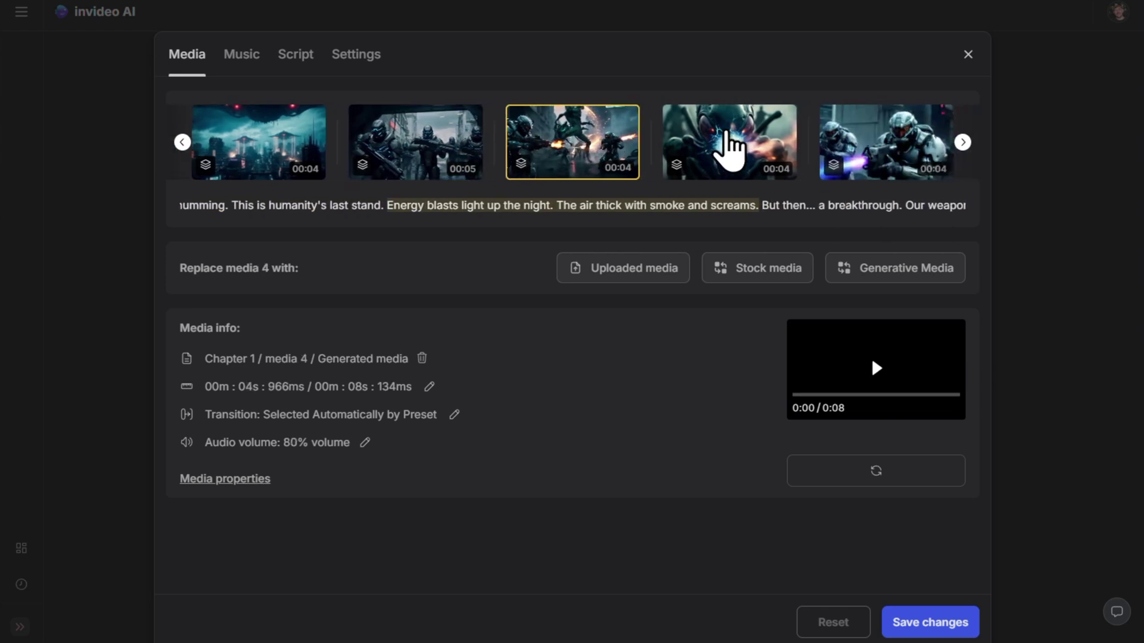
pyautogui.click(737, 146)
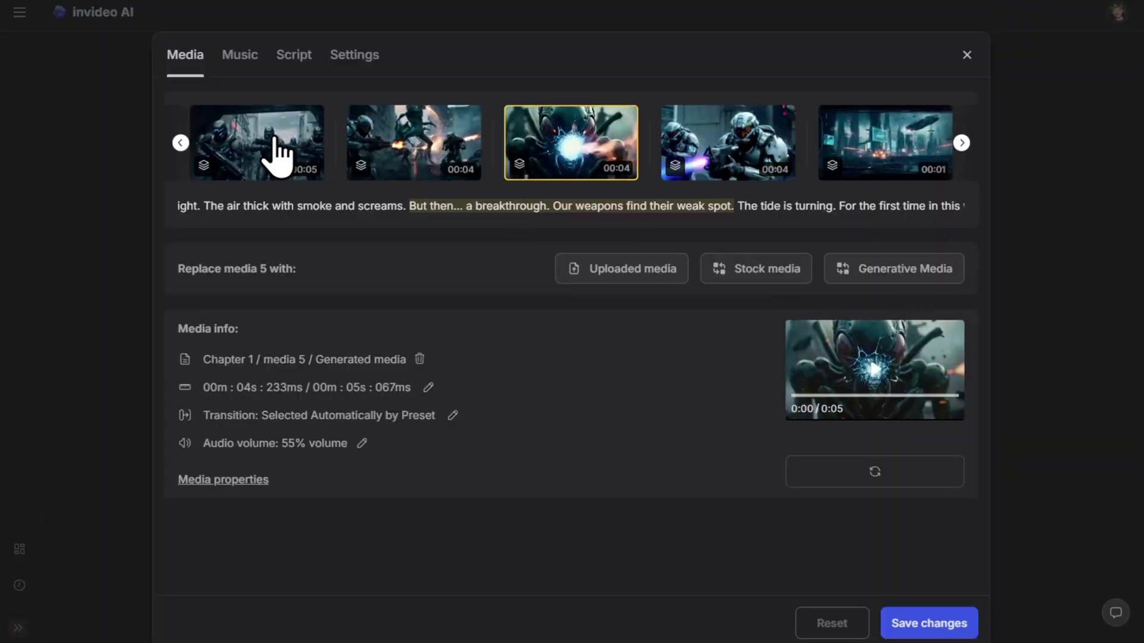
# Start a new generative clip for media 3 with the prompt "Change scene 3 to show the soldiers running towards the enemy"
pyautogui.click(258, 149)
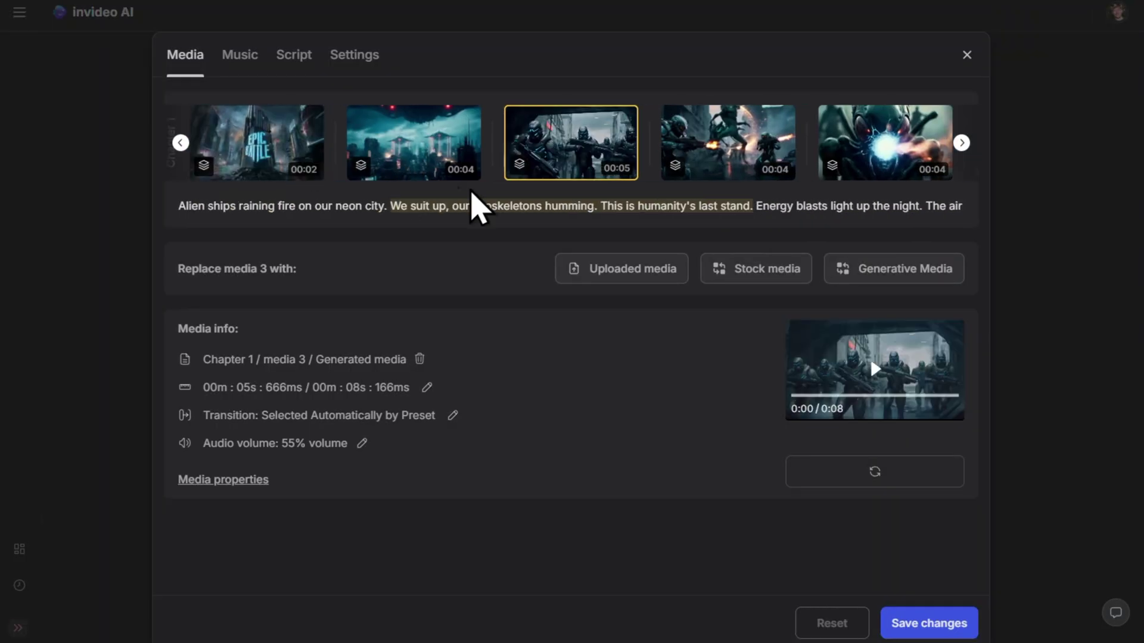
pyautogui.click(906, 276)
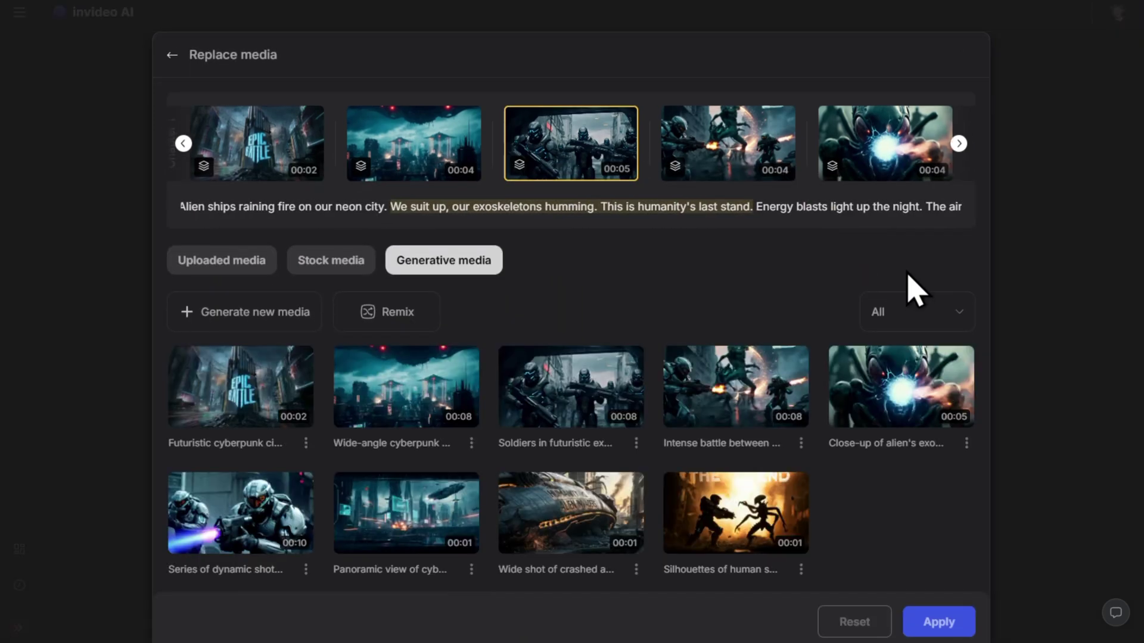
pyautogui.click(236, 313)
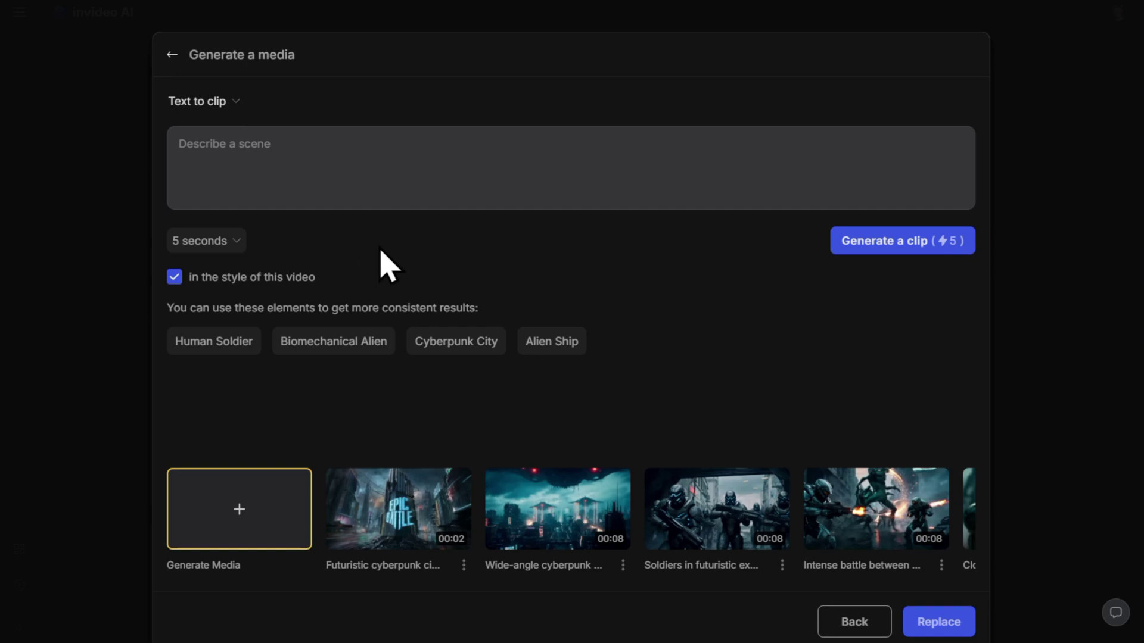
pyautogui.click(367, 165)
pyautogui.write('Change scene 3 to show the soldiers running towards the enemy')
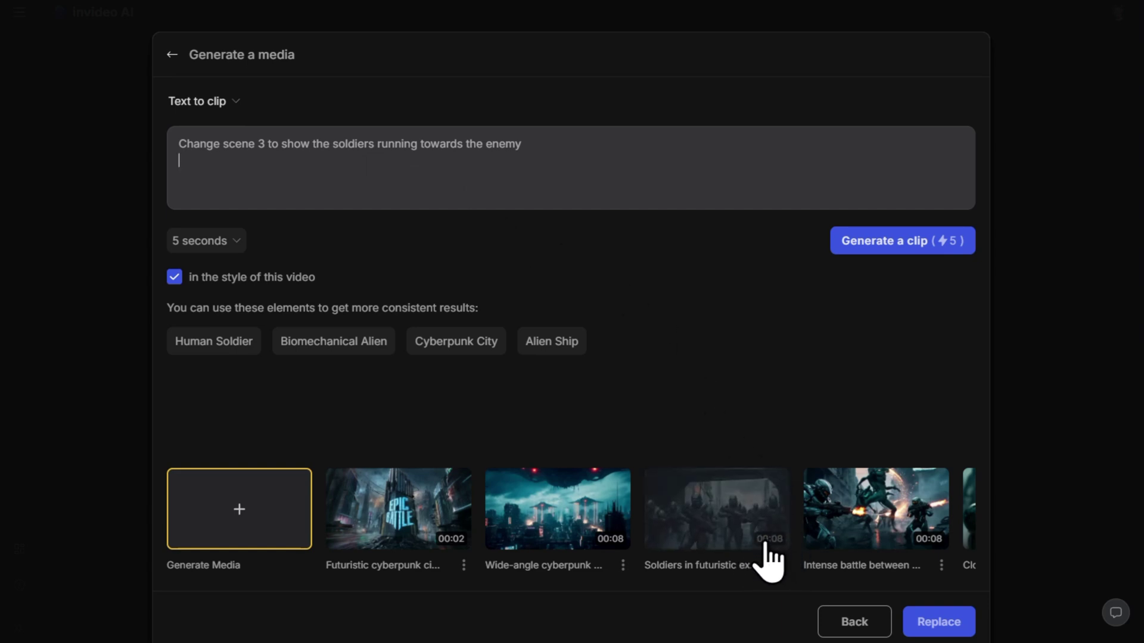
# Generate the clip at 8 seconds in the style of this video and apply it as the replacement for media 3
pyautogui.click(238, 243)
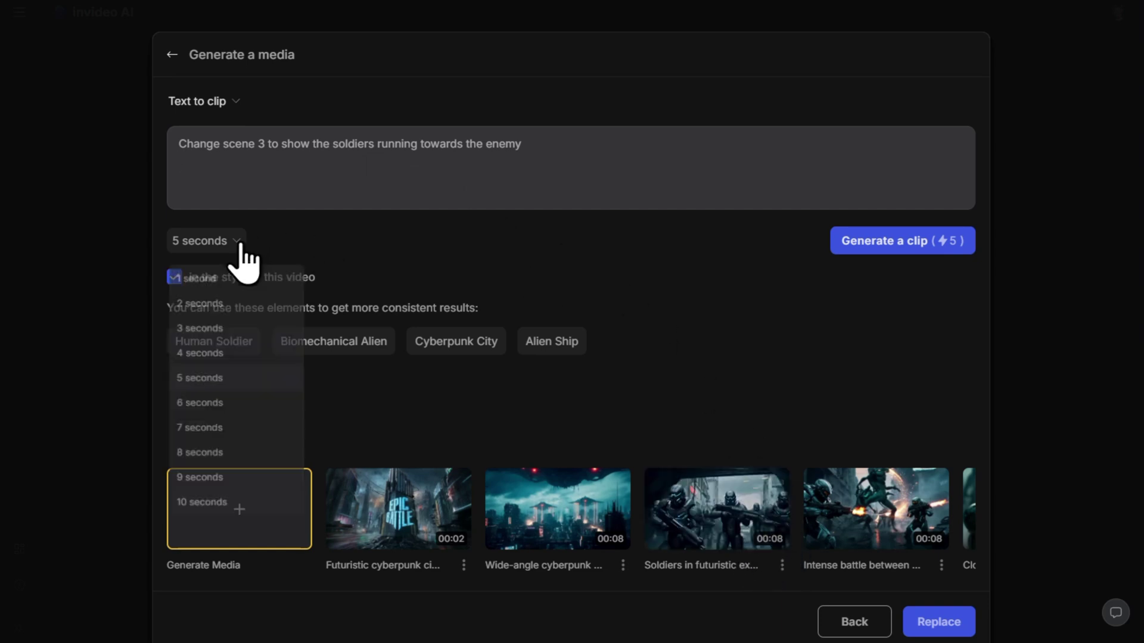
pyautogui.click(246, 455)
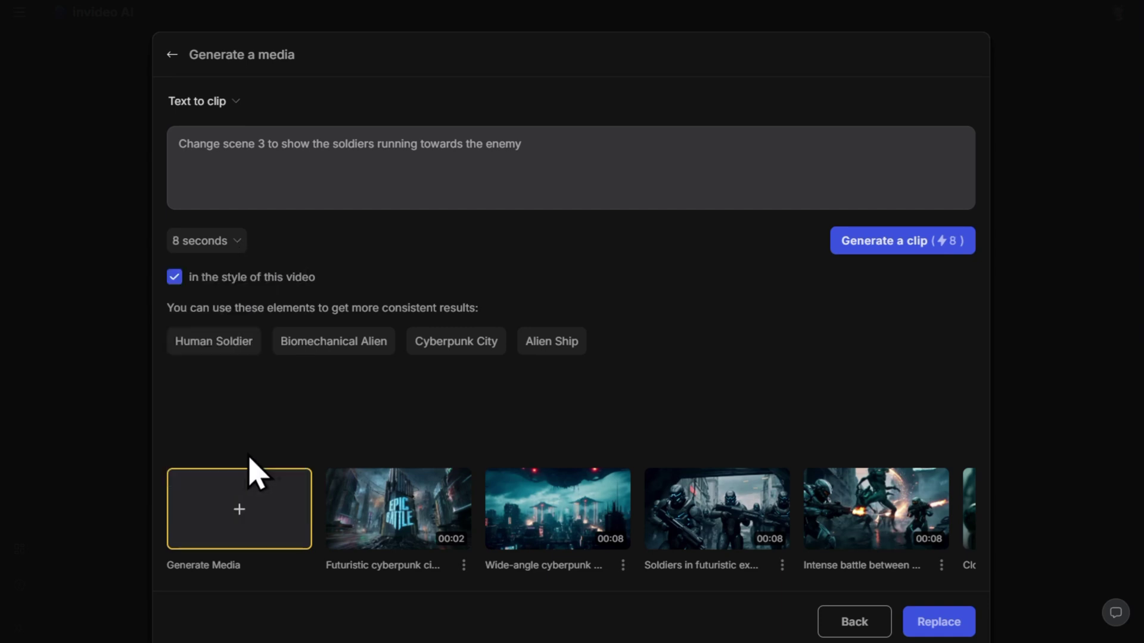
pyautogui.click(904, 248)
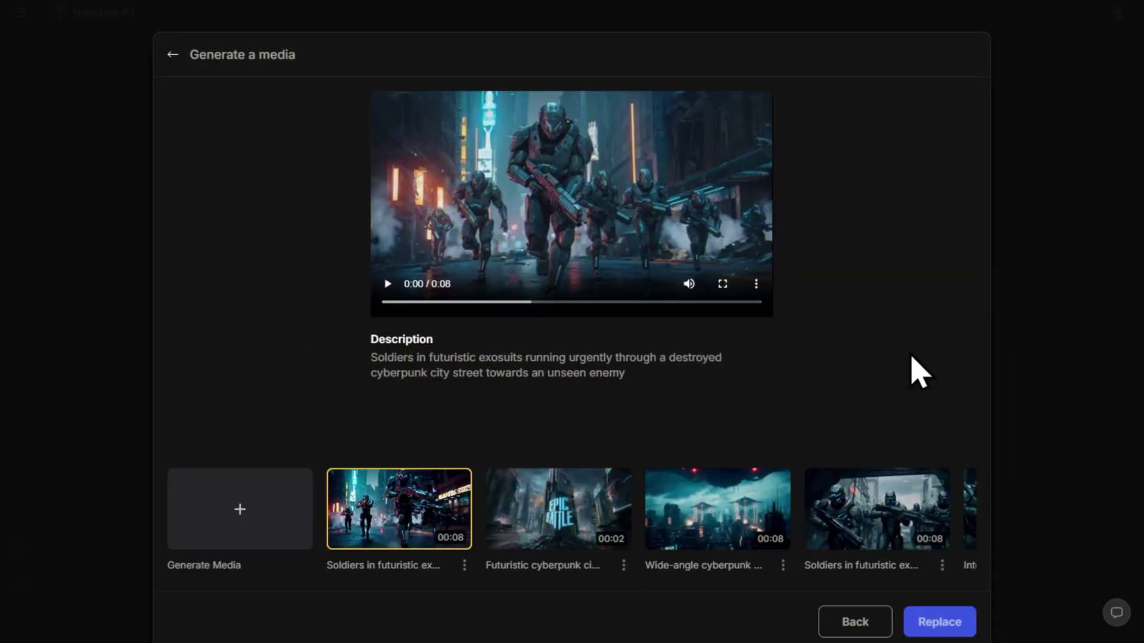
pyautogui.click(939, 622)
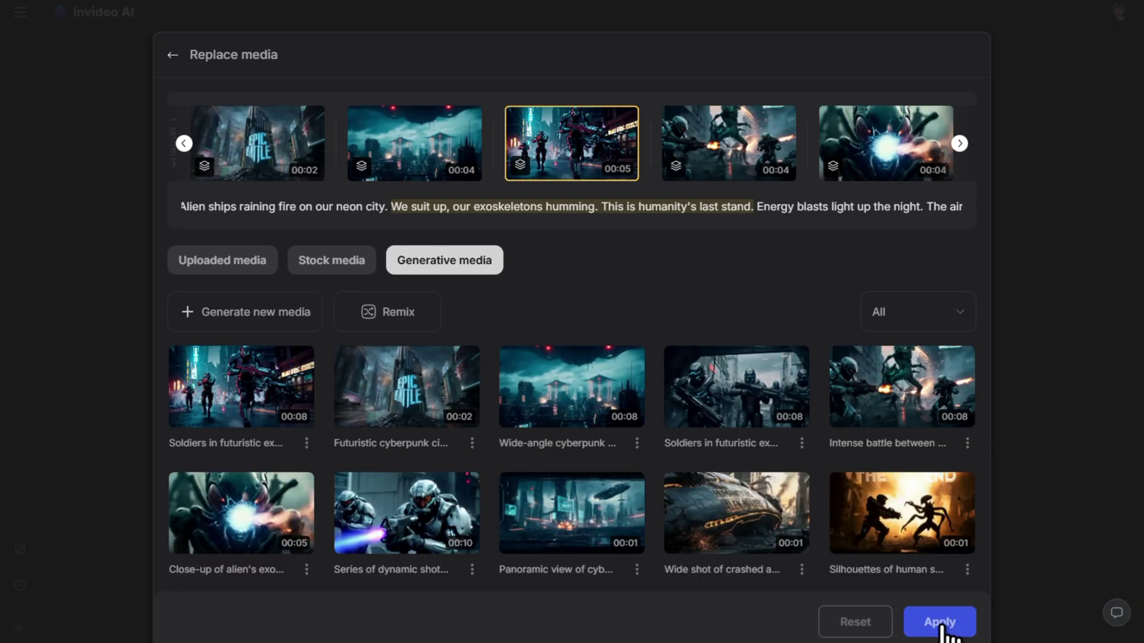
pyautogui.click(939, 622)
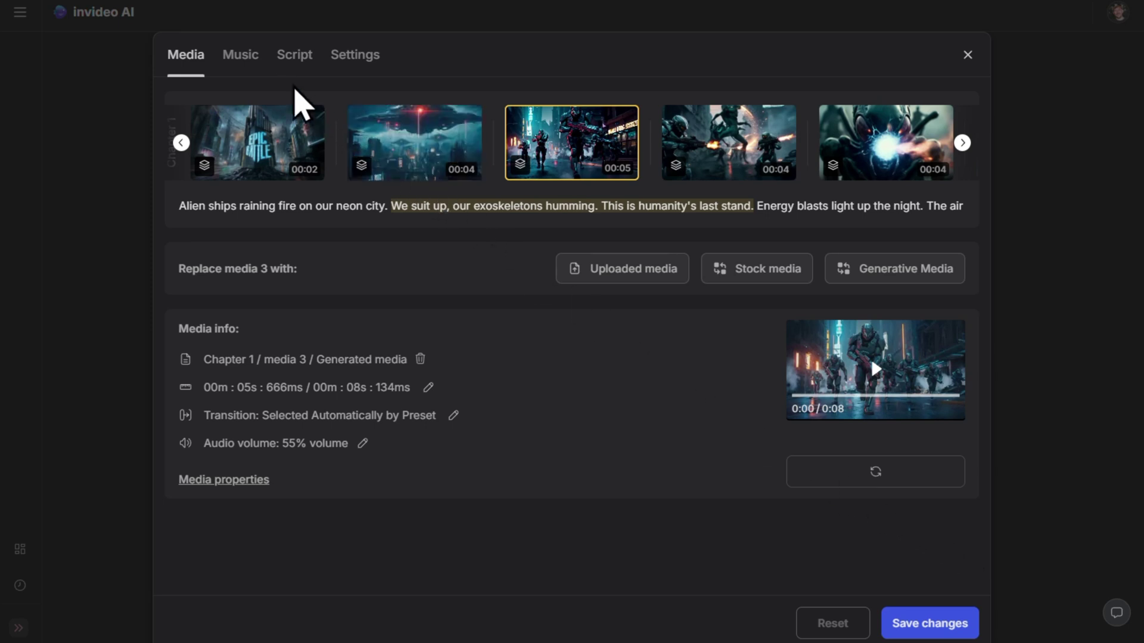
# Examine the background music replacement options and read through the Chapter 1 script down to its last line
pyautogui.click(244, 59)
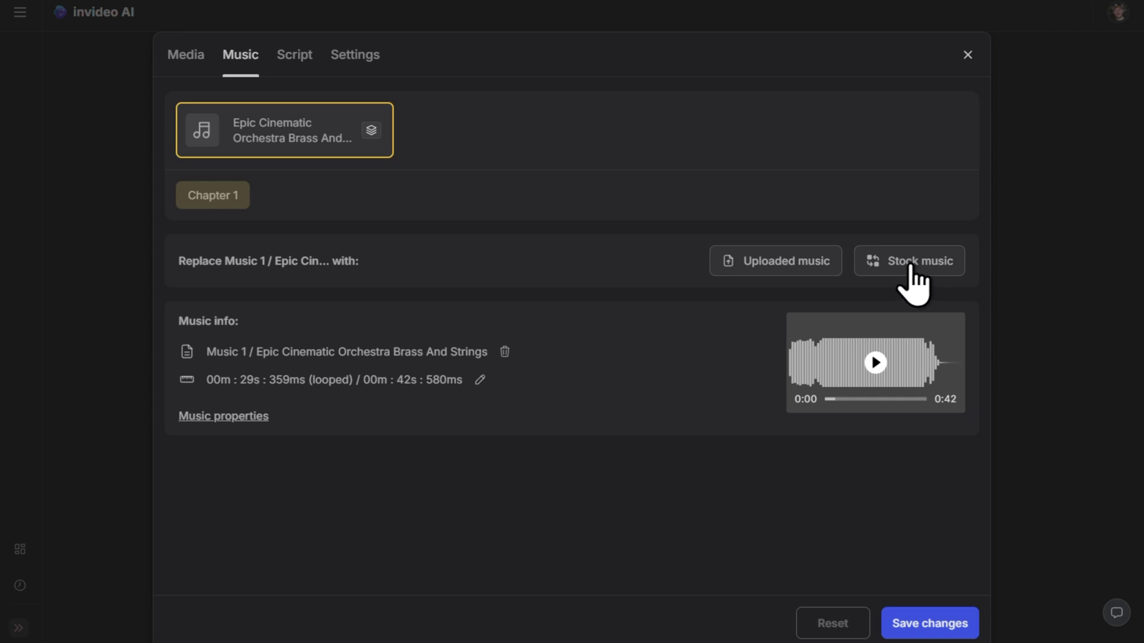
pyautogui.click(294, 57)
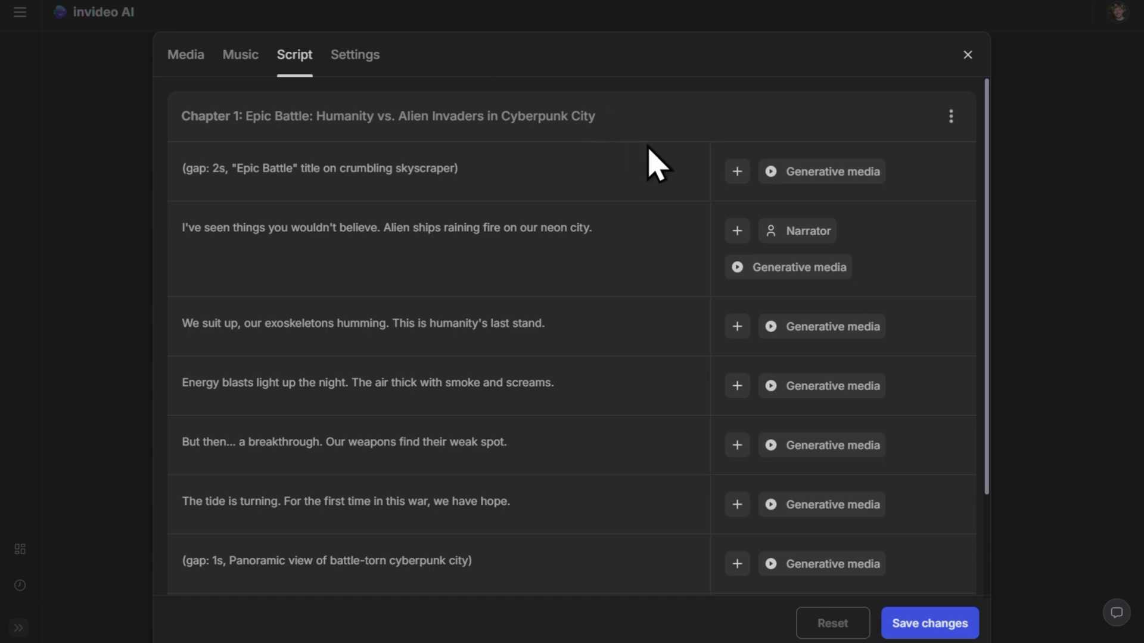
pyautogui.scroll(-2, 670, 221)
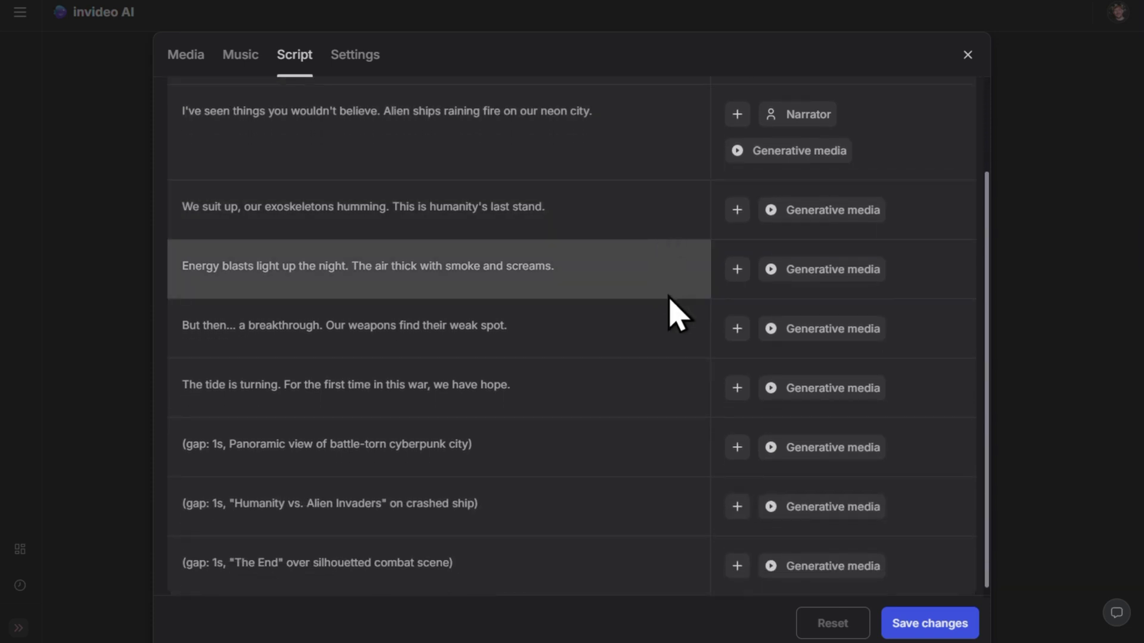
pyautogui.scroll(-1, 670, 306)
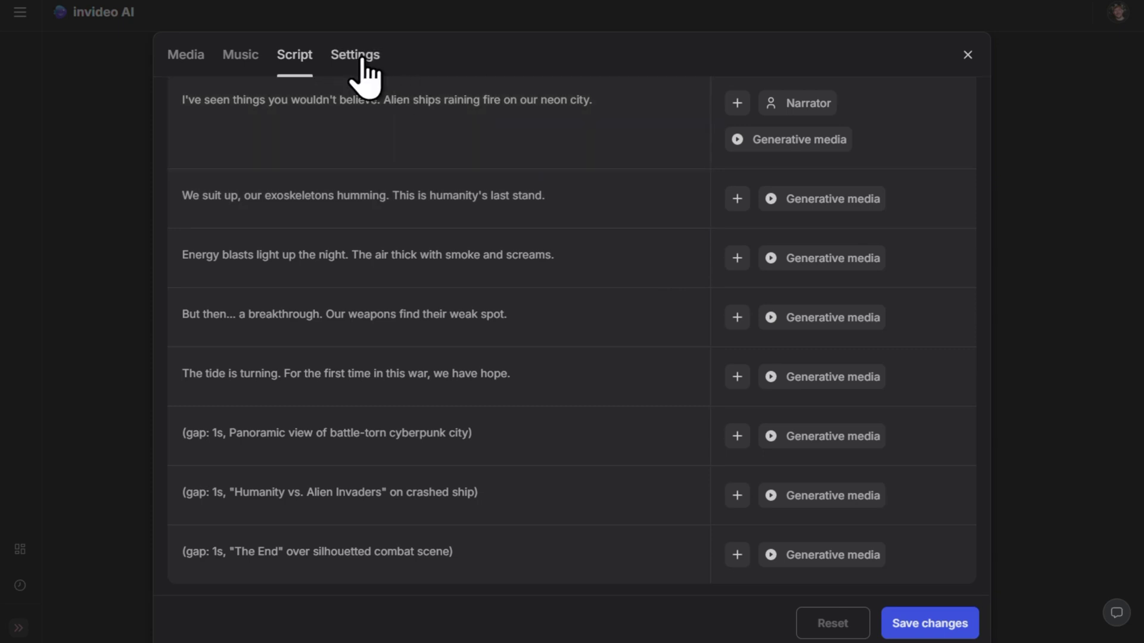
# Review the video's preset and master volume settings, checking the Transition Preset and Subtitle Preset choices
pyautogui.click(368, 76)
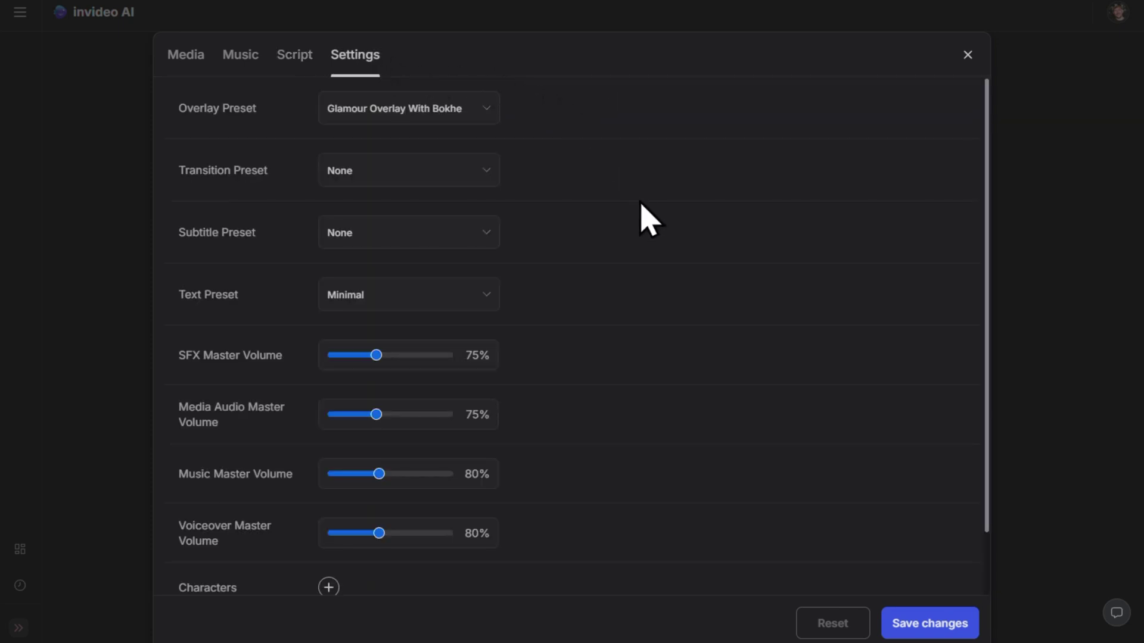
pyautogui.click(490, 169)
pyautogui.click(491, 173)
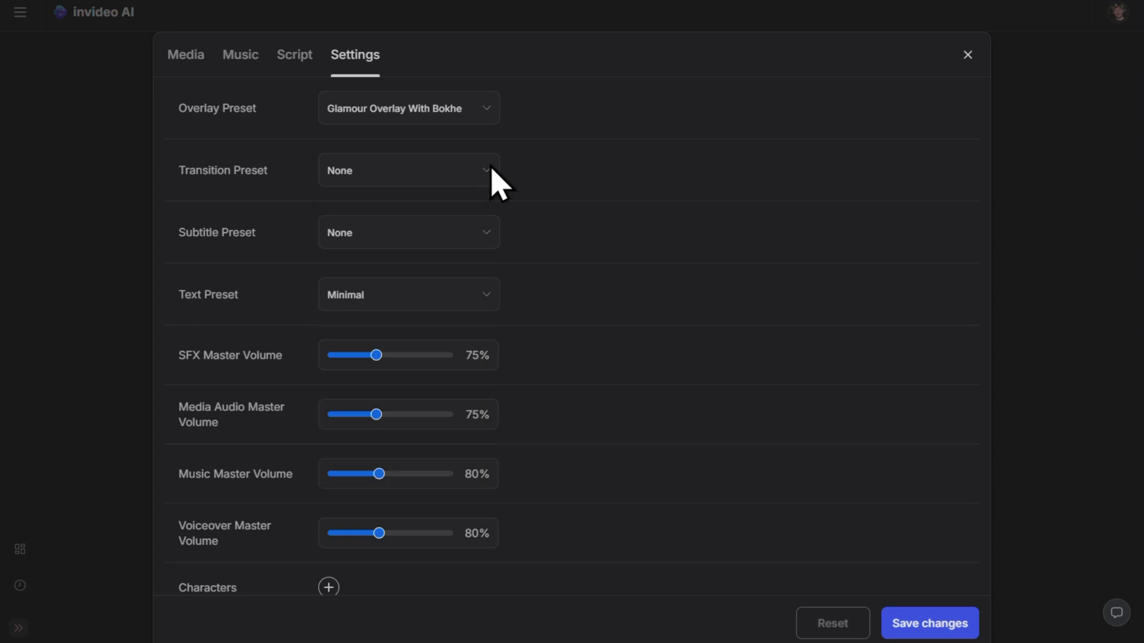
pyautogui.click(487, 233)
pyautogui.click(487, 234)
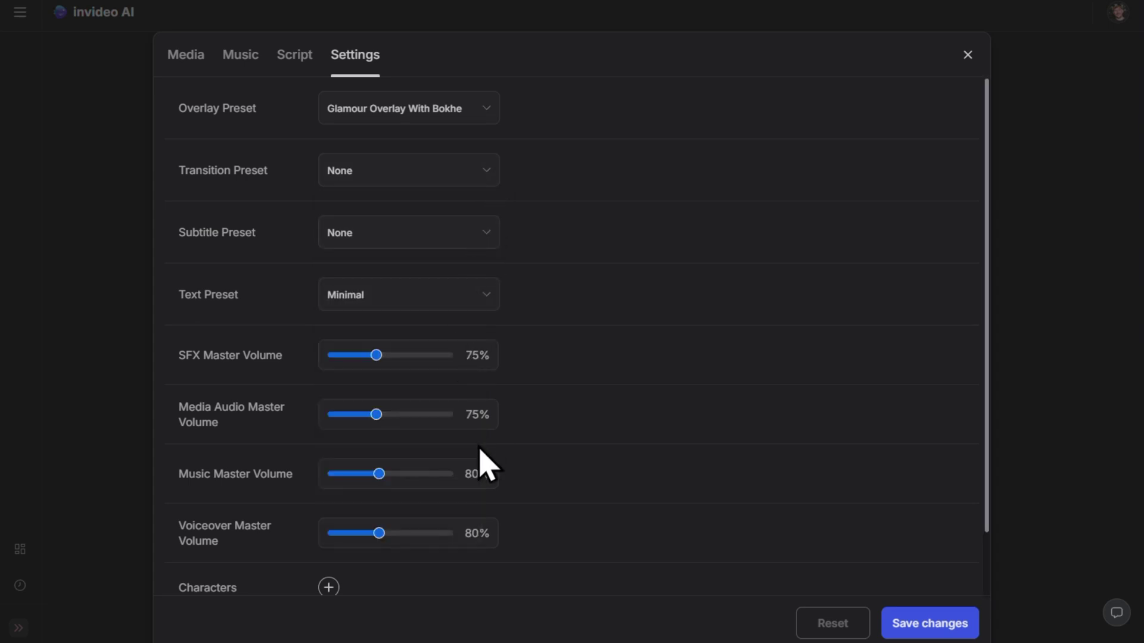
# Save the edits and export the video with No Watermarks, invideo AI branding set to None, and 1080p resolution
pyautogui.click(923, 626)
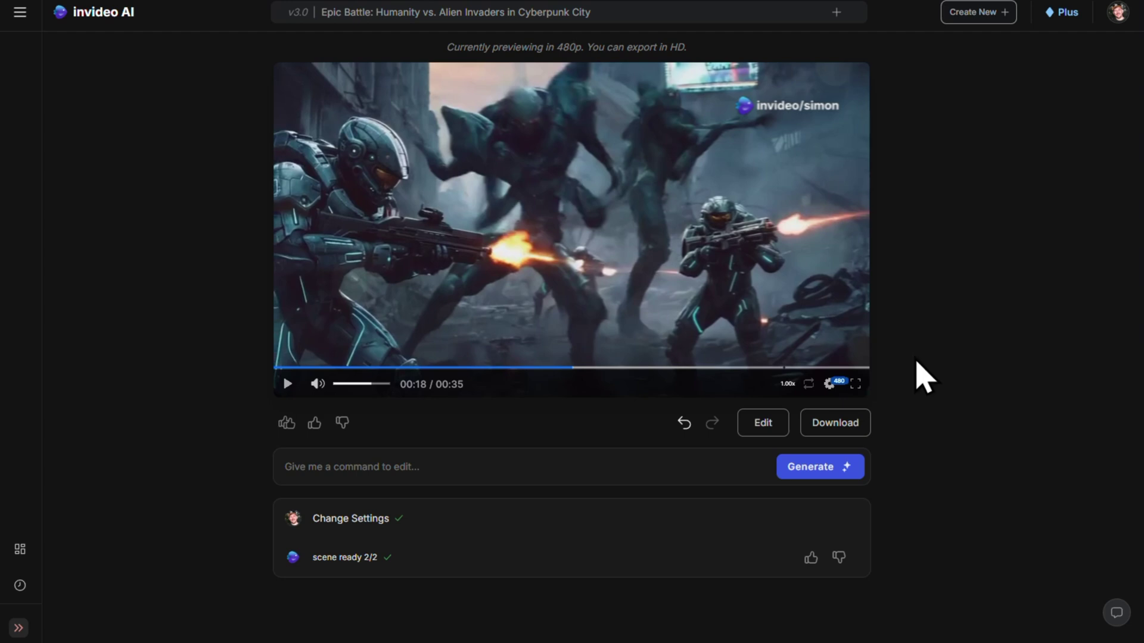
pyautogui.click(834, 424)
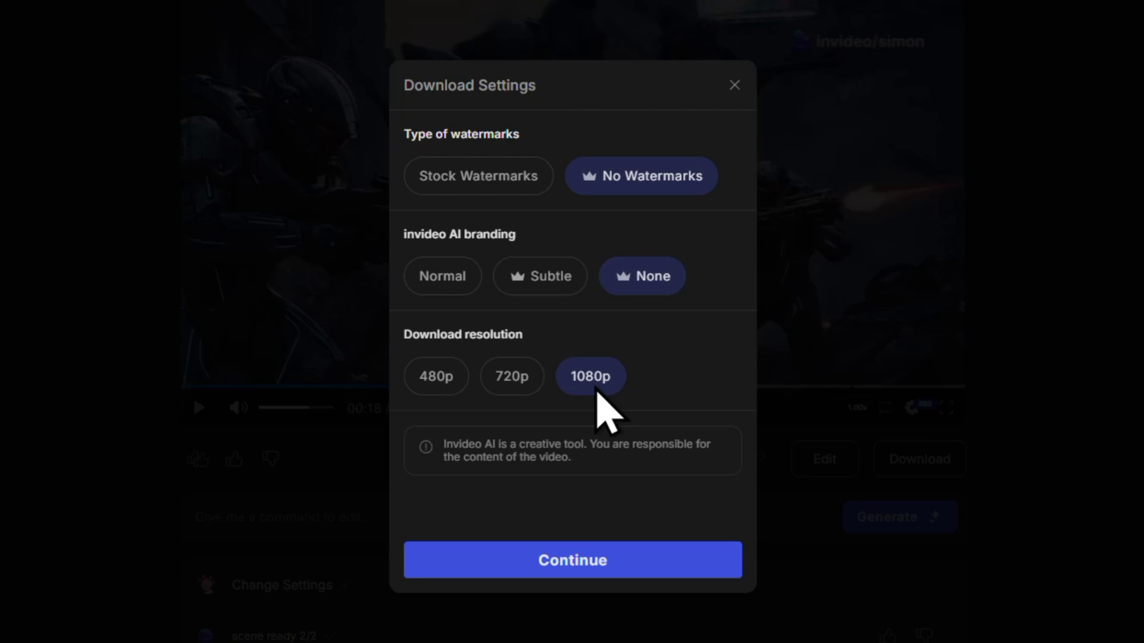
pyautogui.click(582, 566)
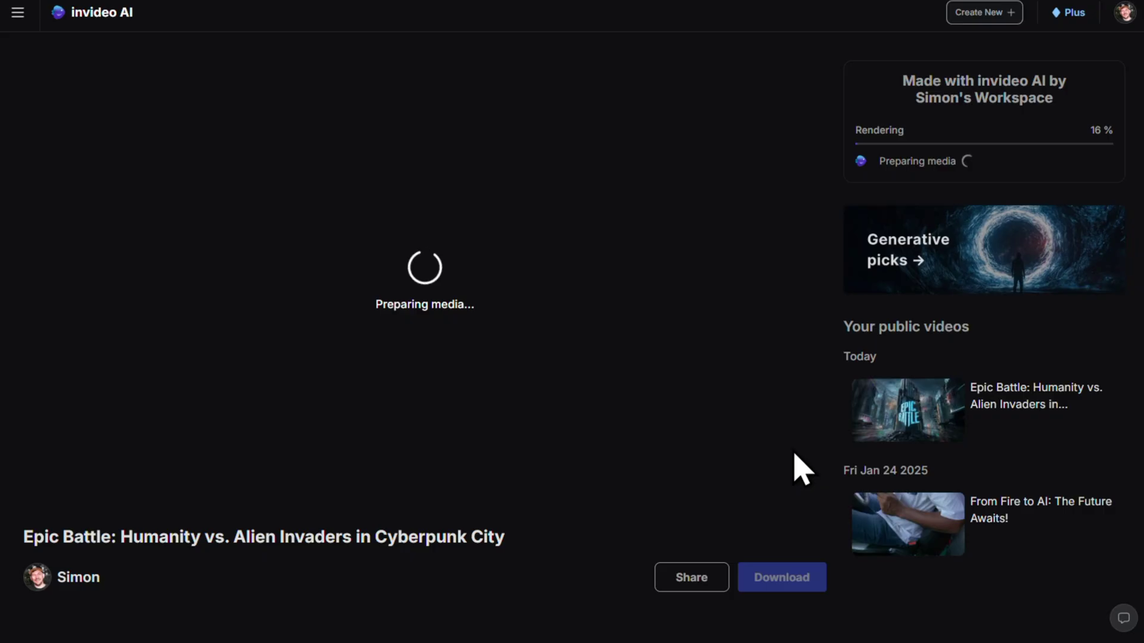